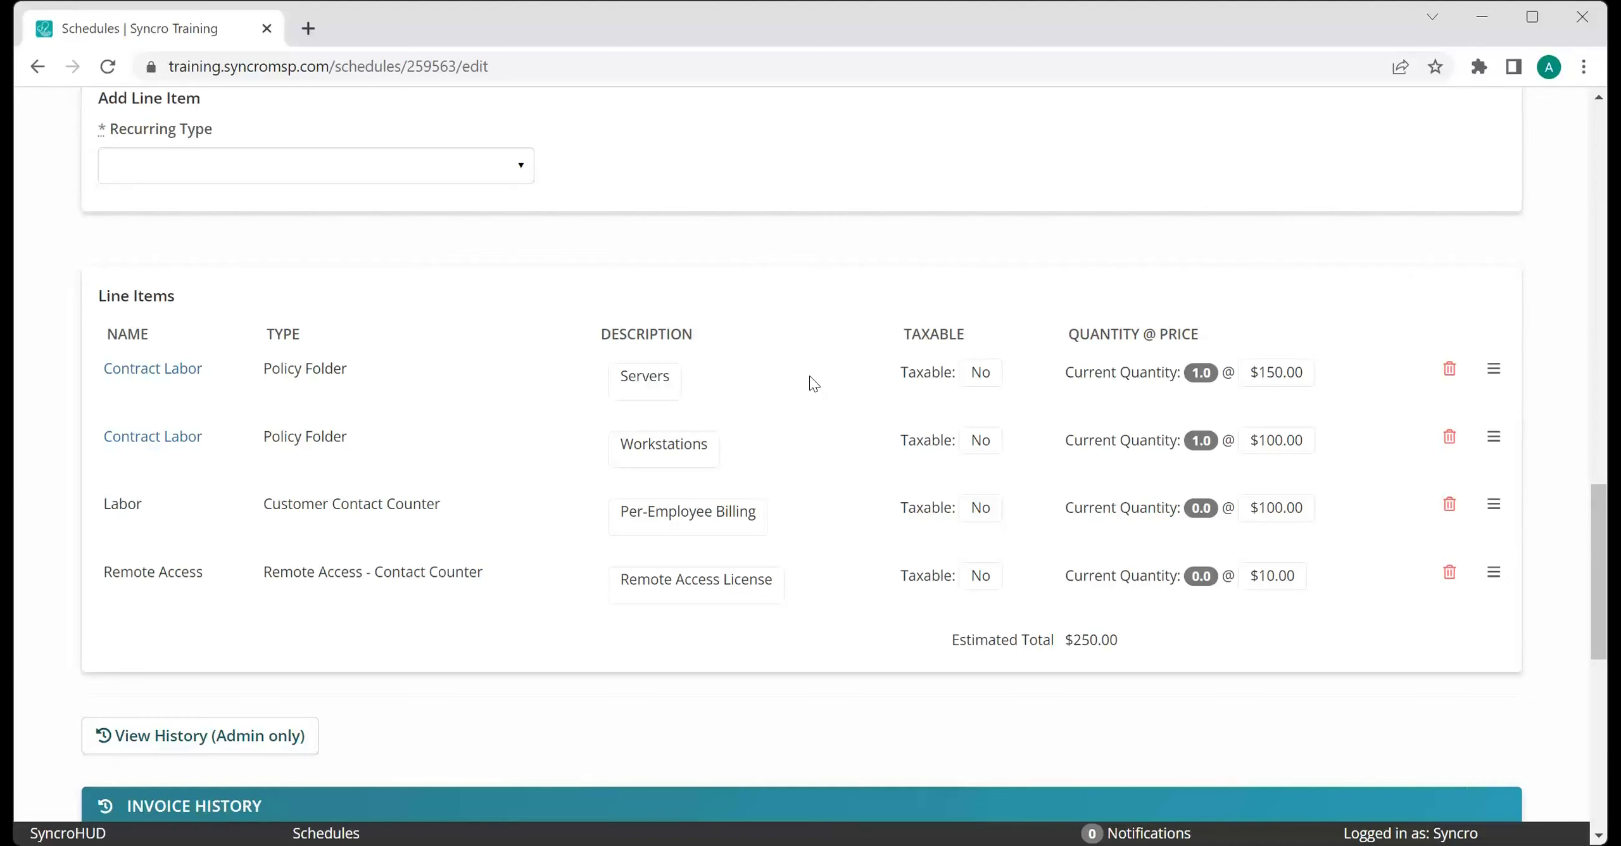
Make the new line item an Asset Counter for the Labor - Labor product.
{"action": "left_click", "coordinate": [506, 163]}
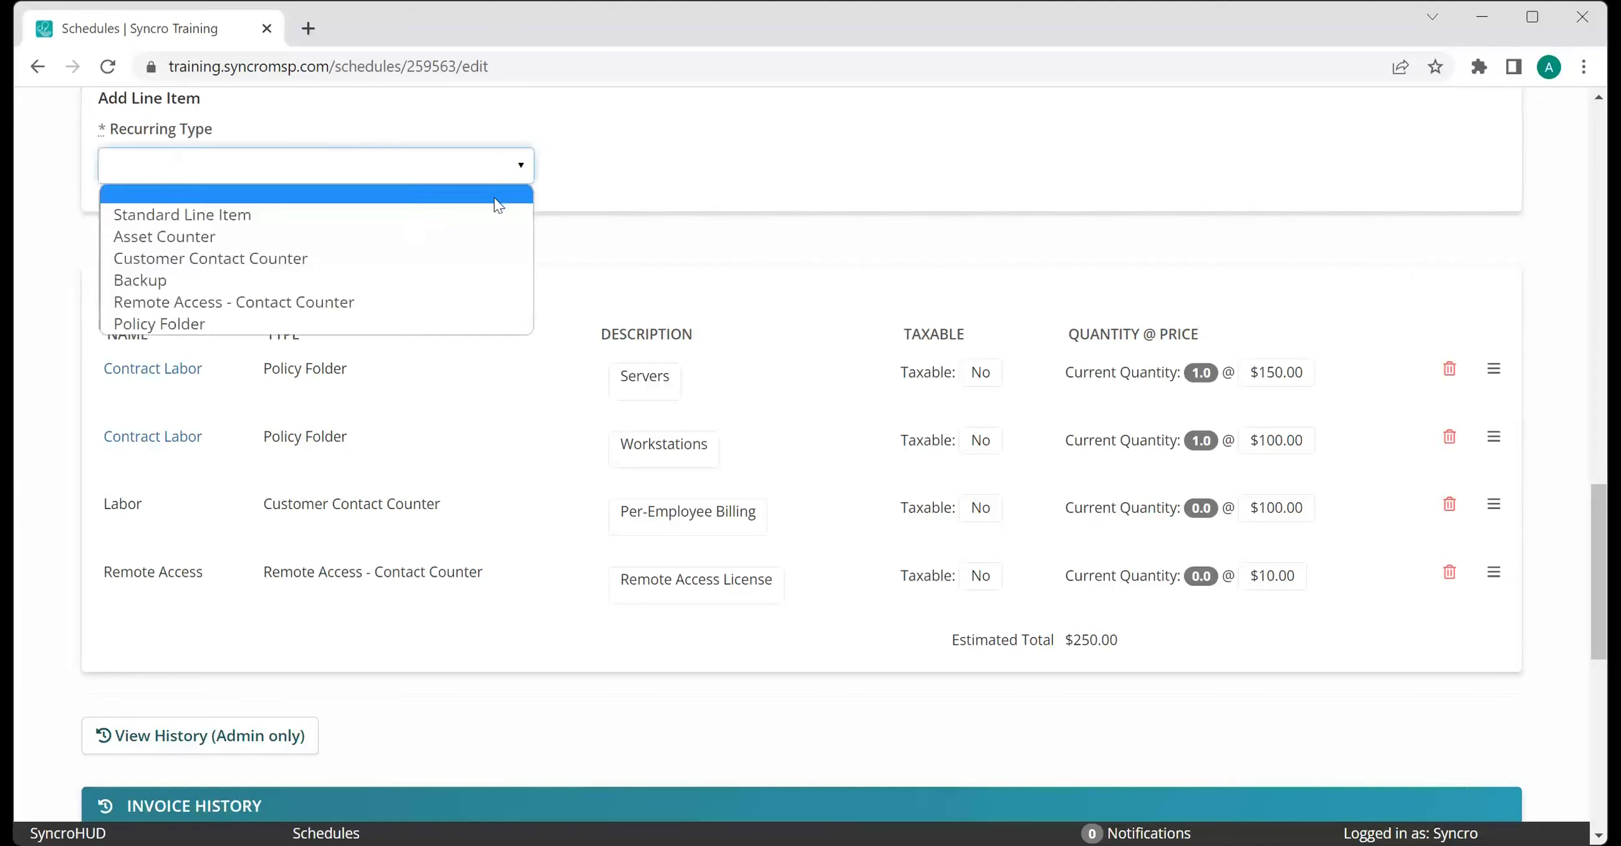
{"action": "left_click", "coordinate": [449, 233]}
{"action": "left_click", "coordinate": [237, 239]}
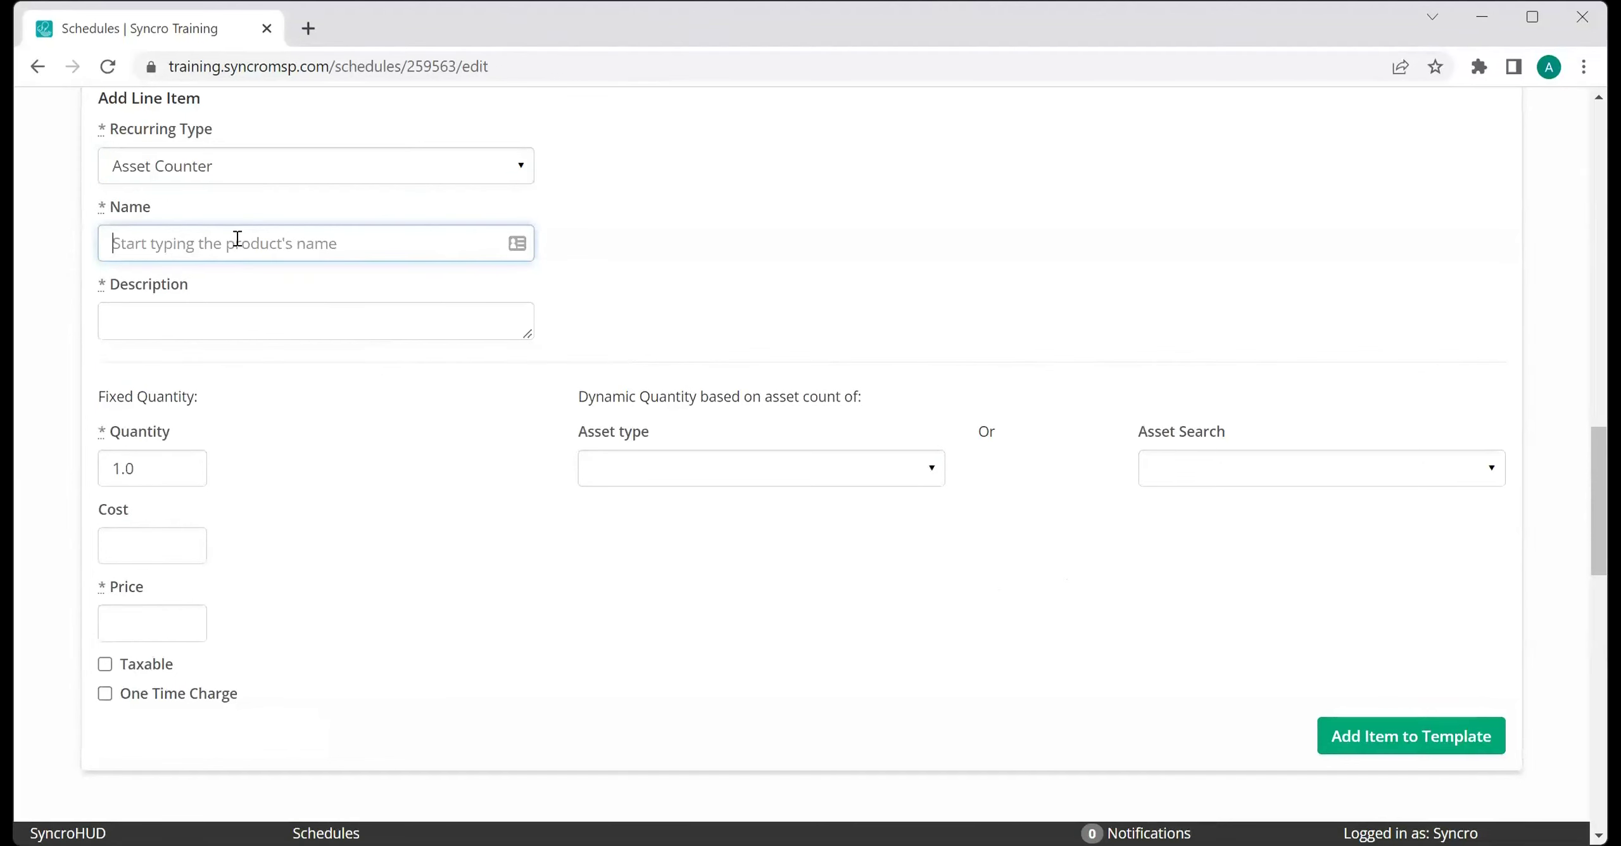
{"action": "type", "text": "labor"}
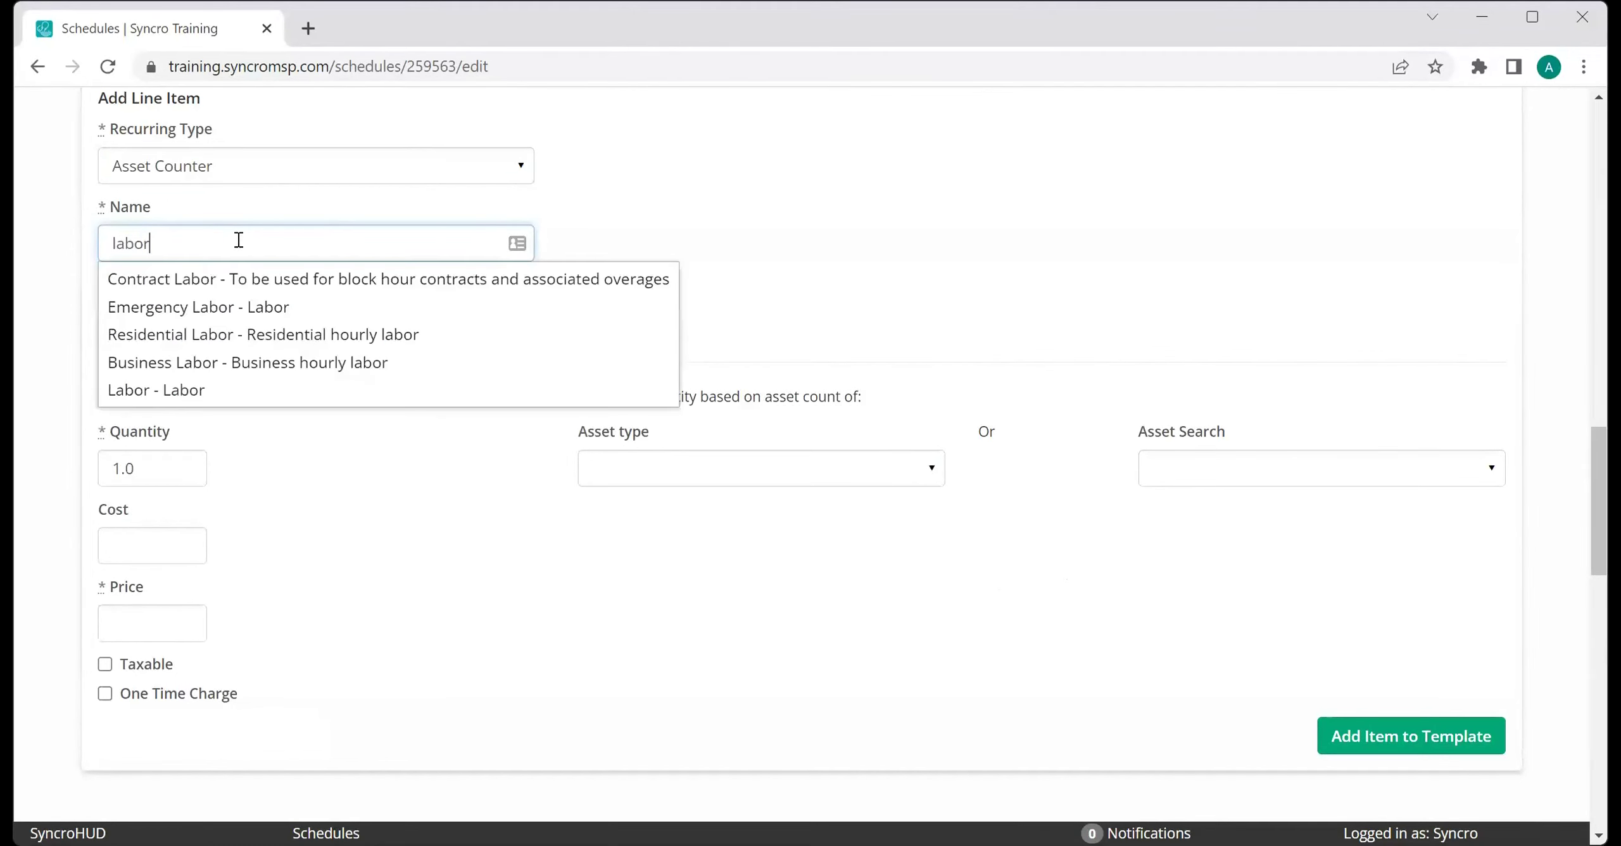
{"action": "left_click", "coordinate": [202, 393]}
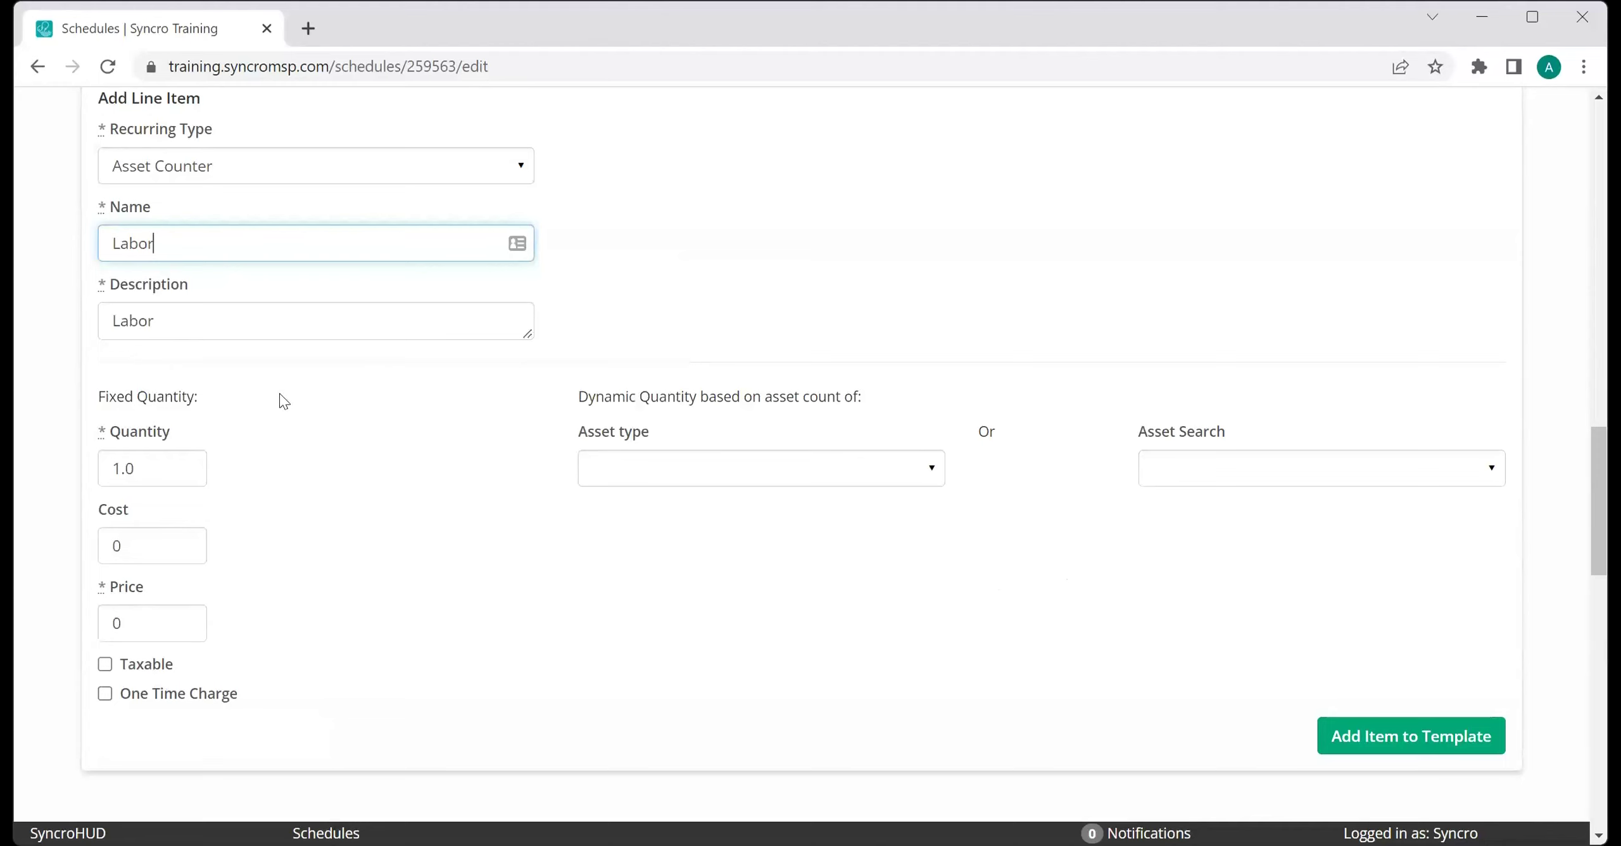
{"action": "left_click", "coordinate": [288, 400]}
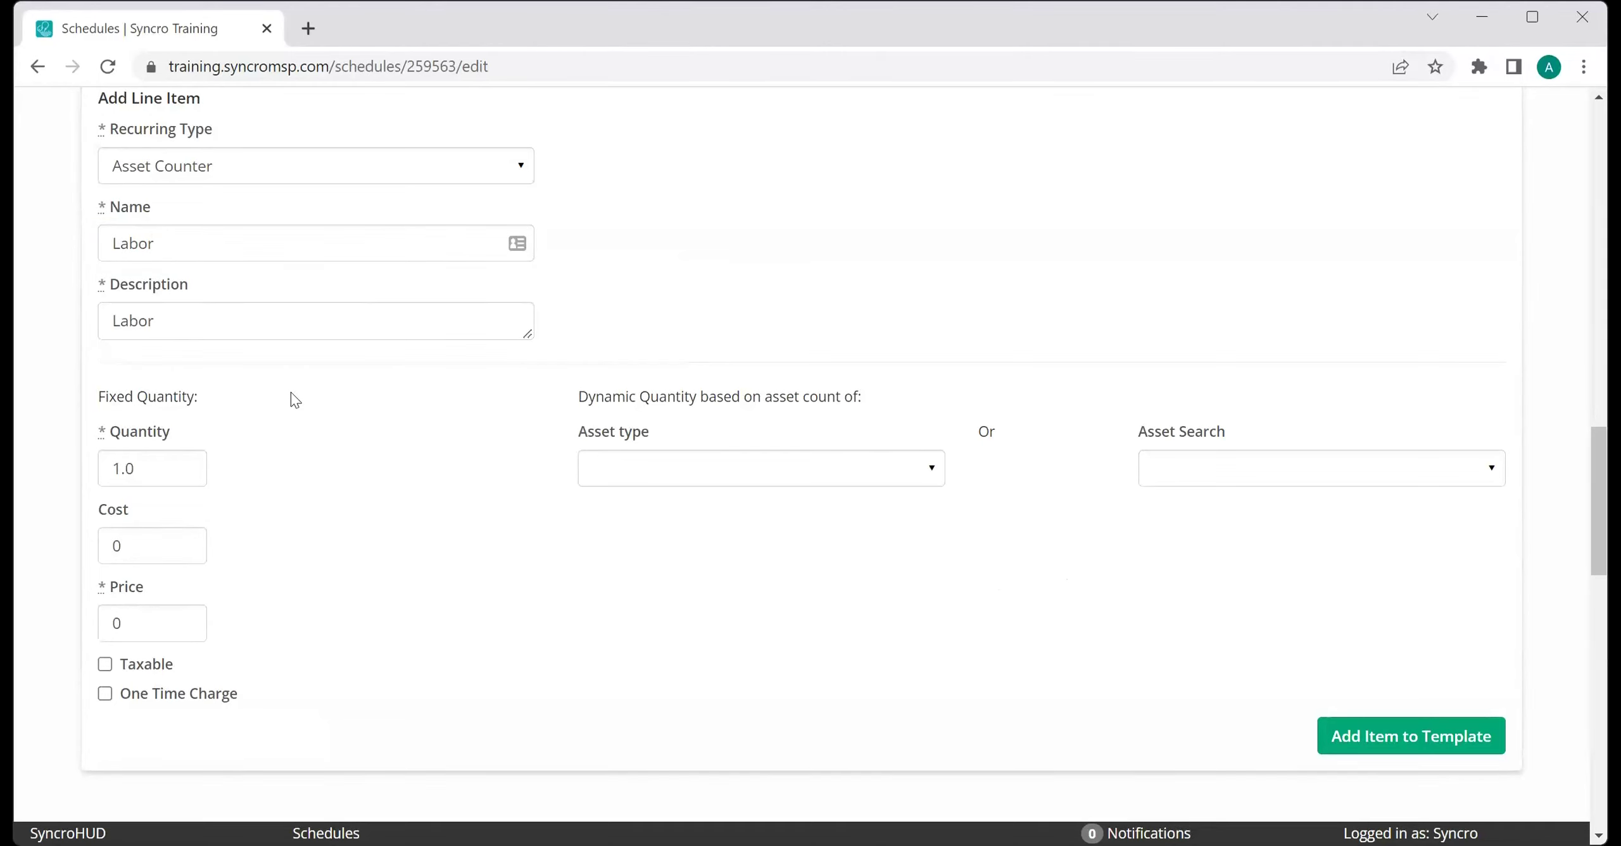
Set the Labor item's quantity to 5 and its price to 100.
{"action": "double_click", "coordinate": [150, 473]}
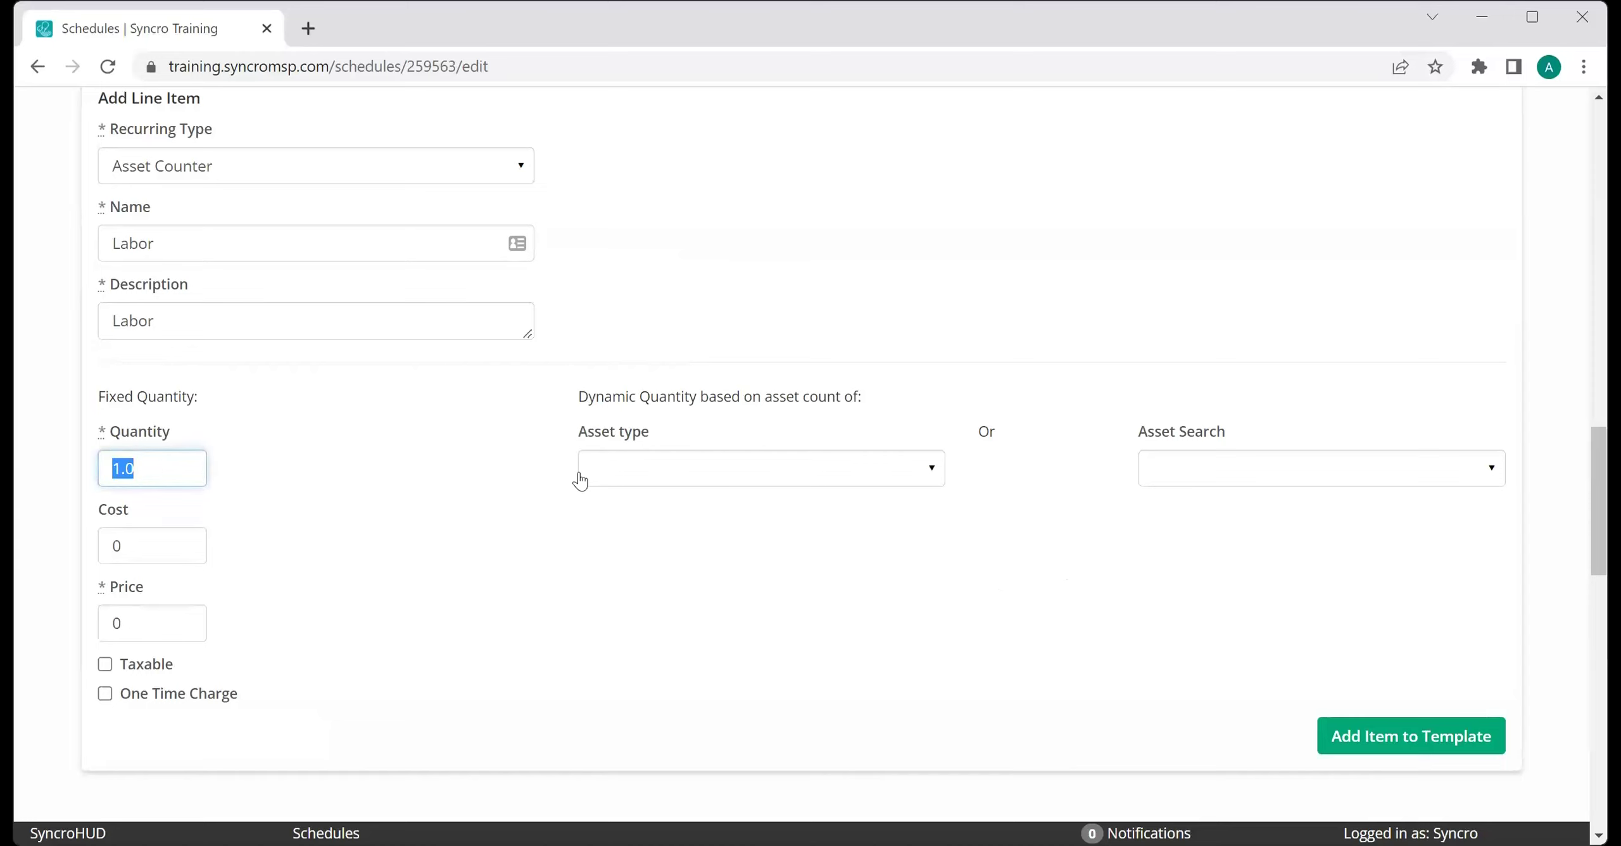
{"action": "type", "text": "5"}
{"action": "left_click", "coordinate": [357, 490]}
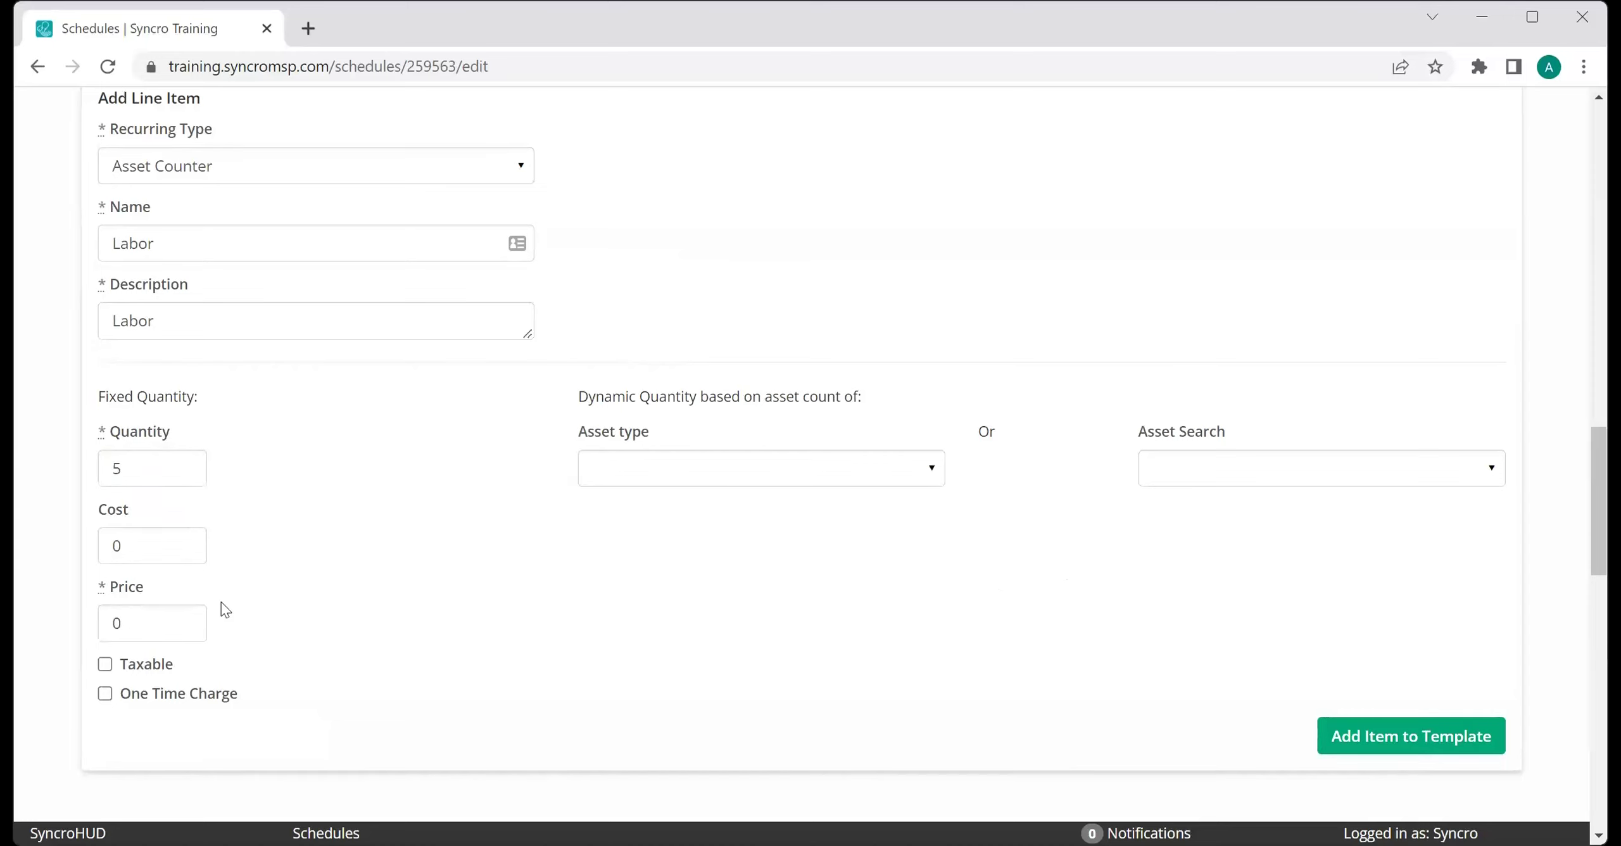
{"action": "double_click", "coordinate": [191, 615]}
{"action": "type", "text": "100"}
{"action": "left_click", "coordinate": [476, 551]}
Try Syncro Device as the counted asset type, clear it back to blank, and list the saved asset searches.
{"action": "left_click", "coordinate": [929, 480]}
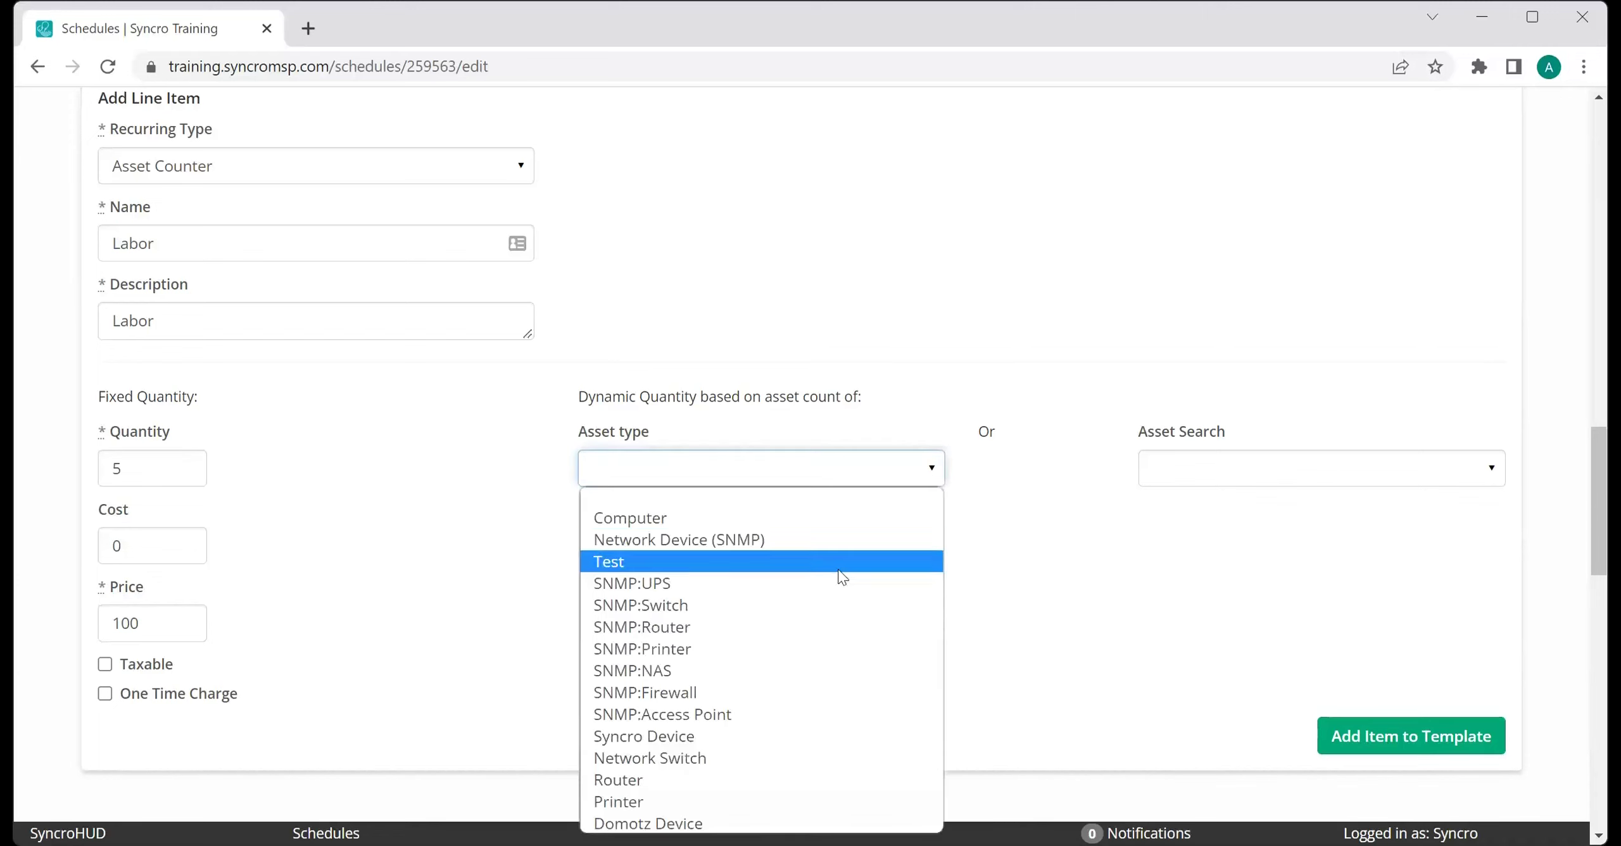
{"action": "left_click", "coordinate": [788, 738]}
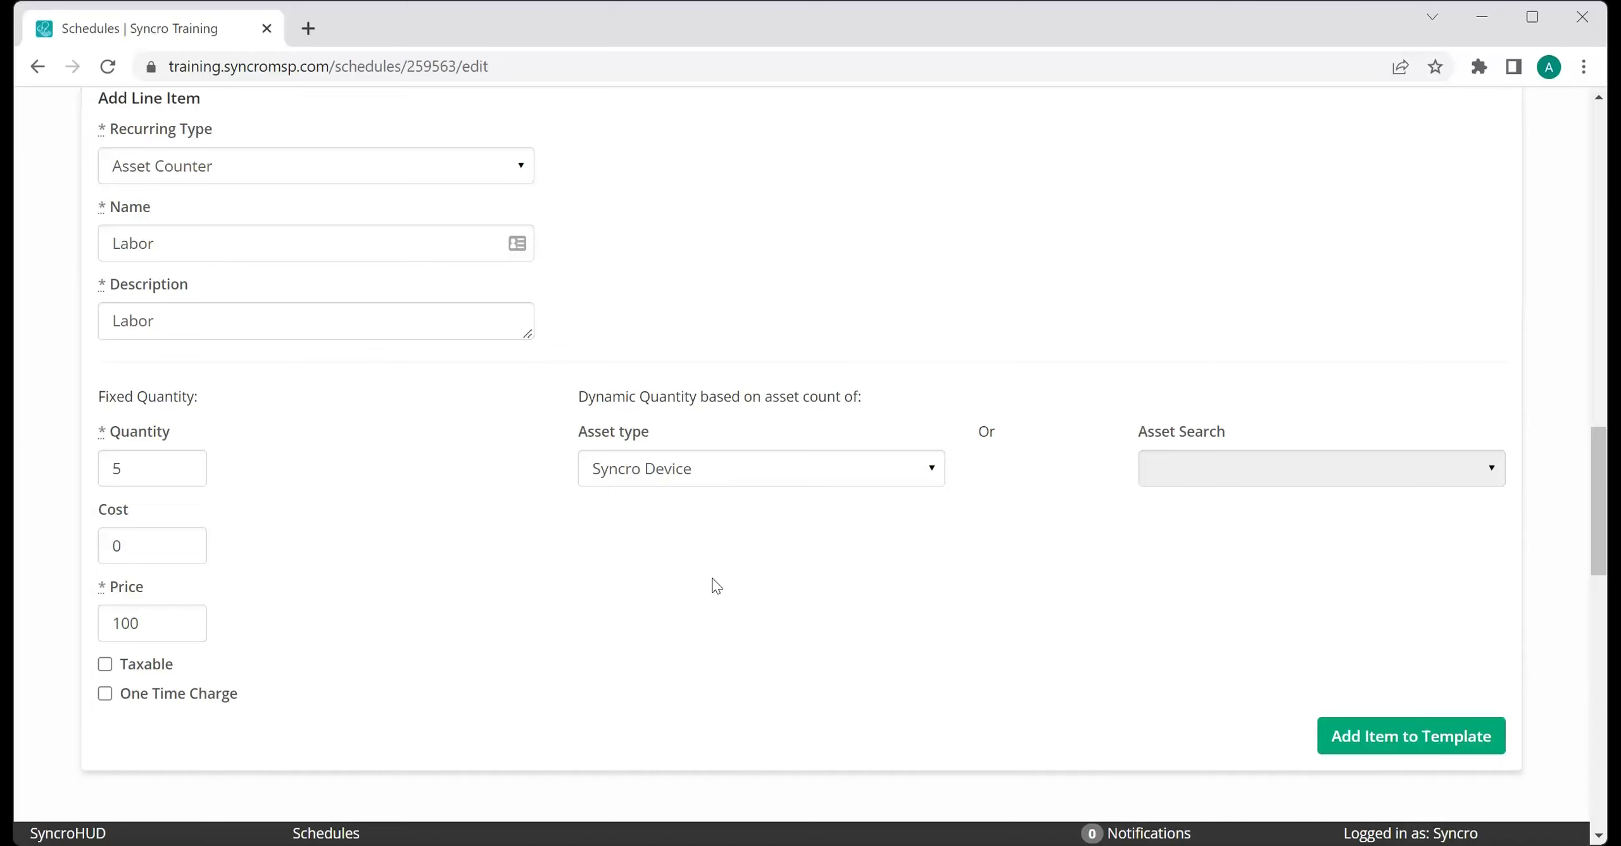
{"action": "left_click", "coordinate": [701, 488]}
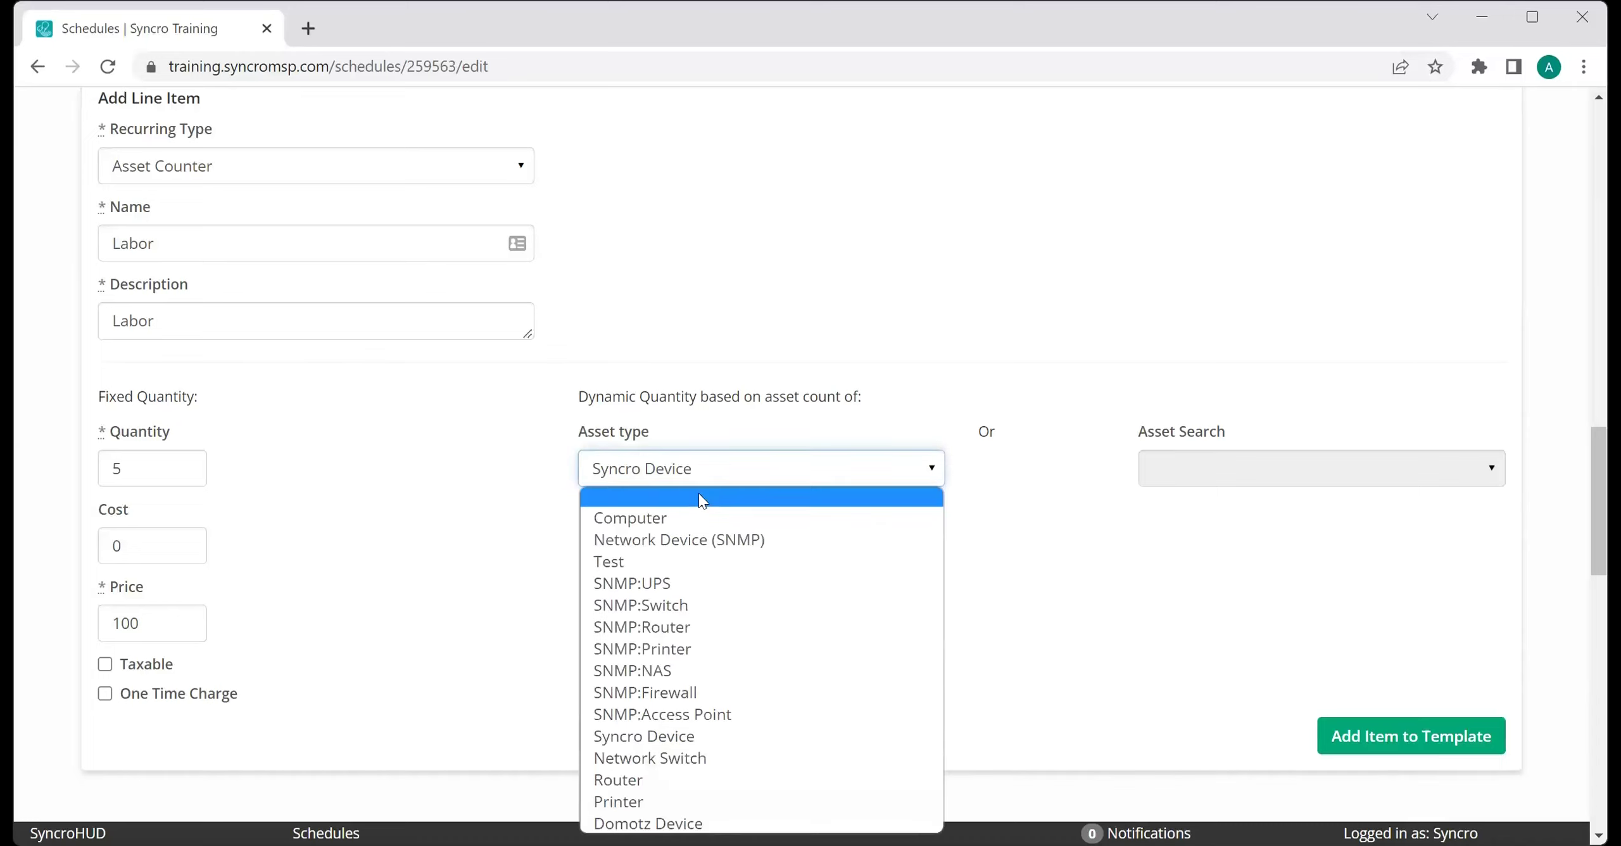
{"action": "left_click", "coordinate": [754, 497]}
{"action": "left_click", "coordinate": [1270, 483]}
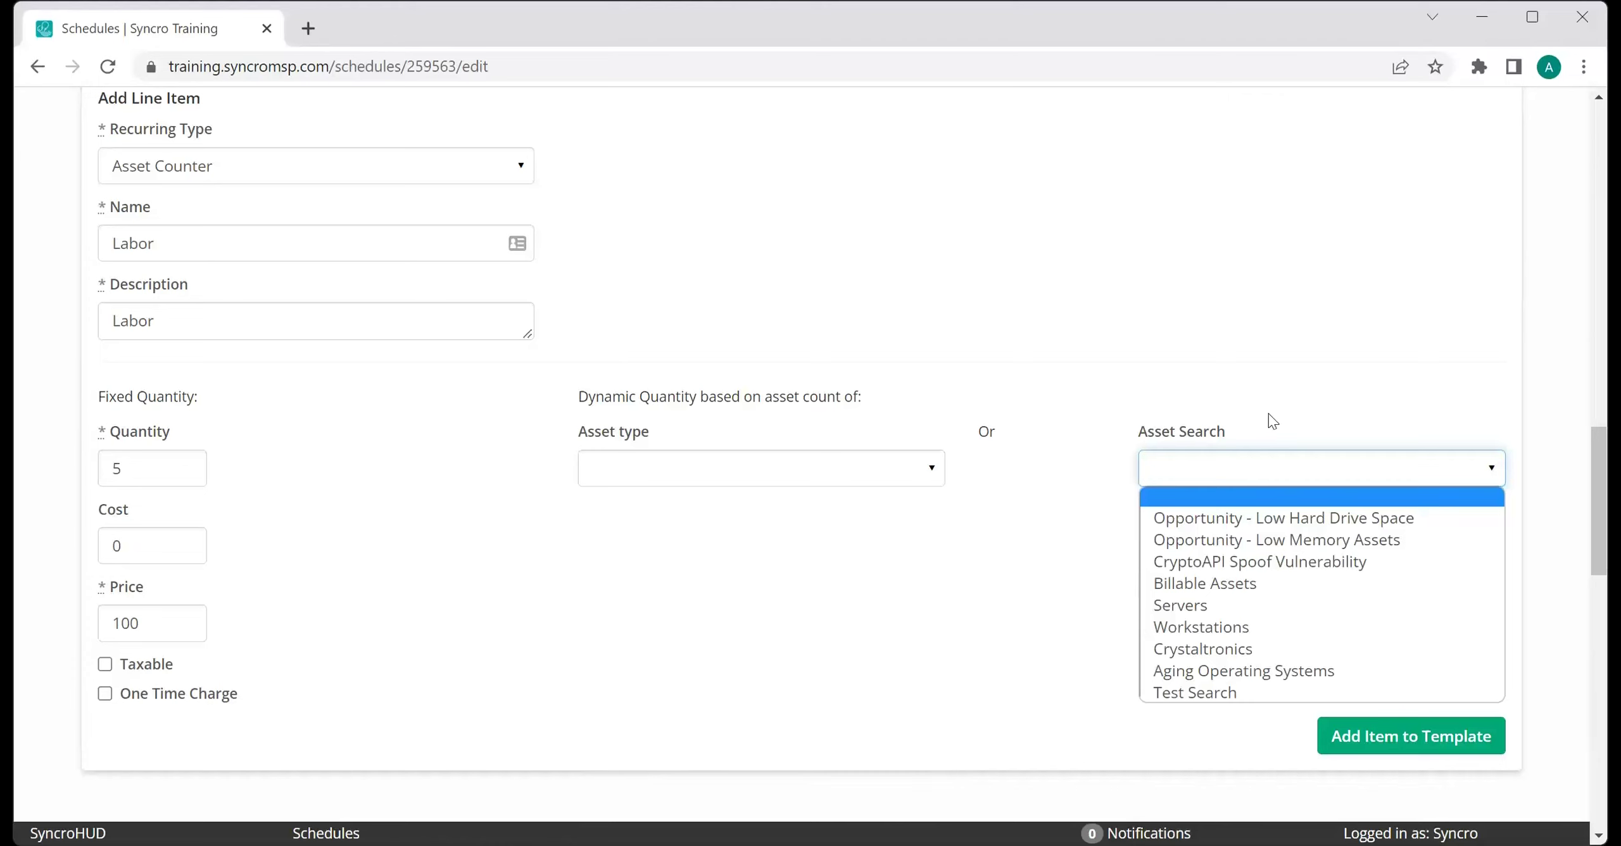
Base the Labor item's count on the Servers asset search instead of Workstations.
{"action": "left_click", "coordinate": [1136, 432]}
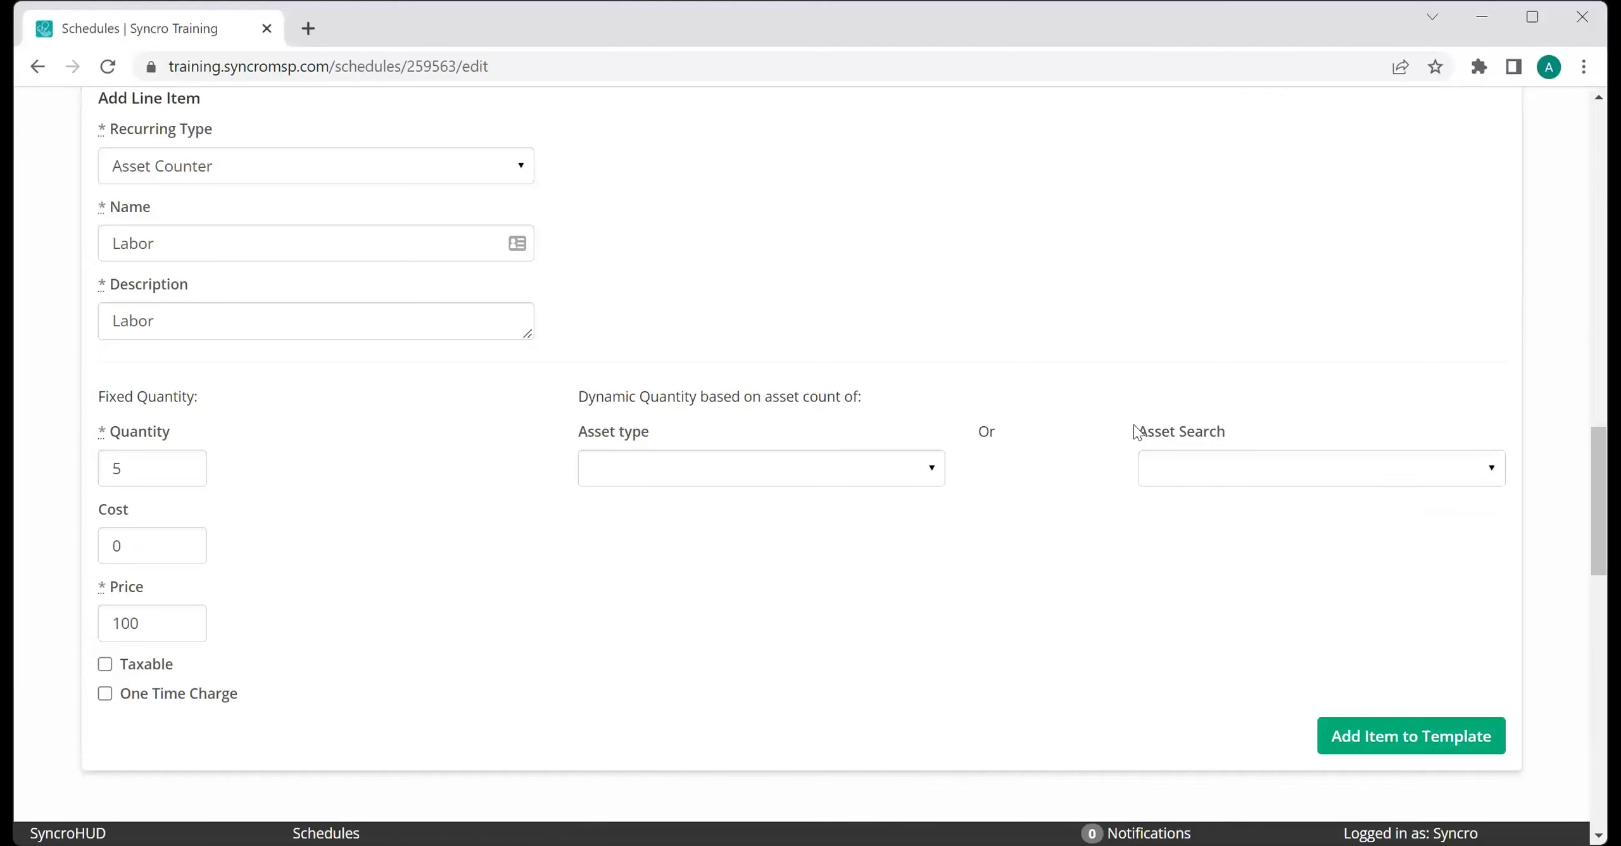
{"action": "left_click", "coordinate": [1285, 487]}
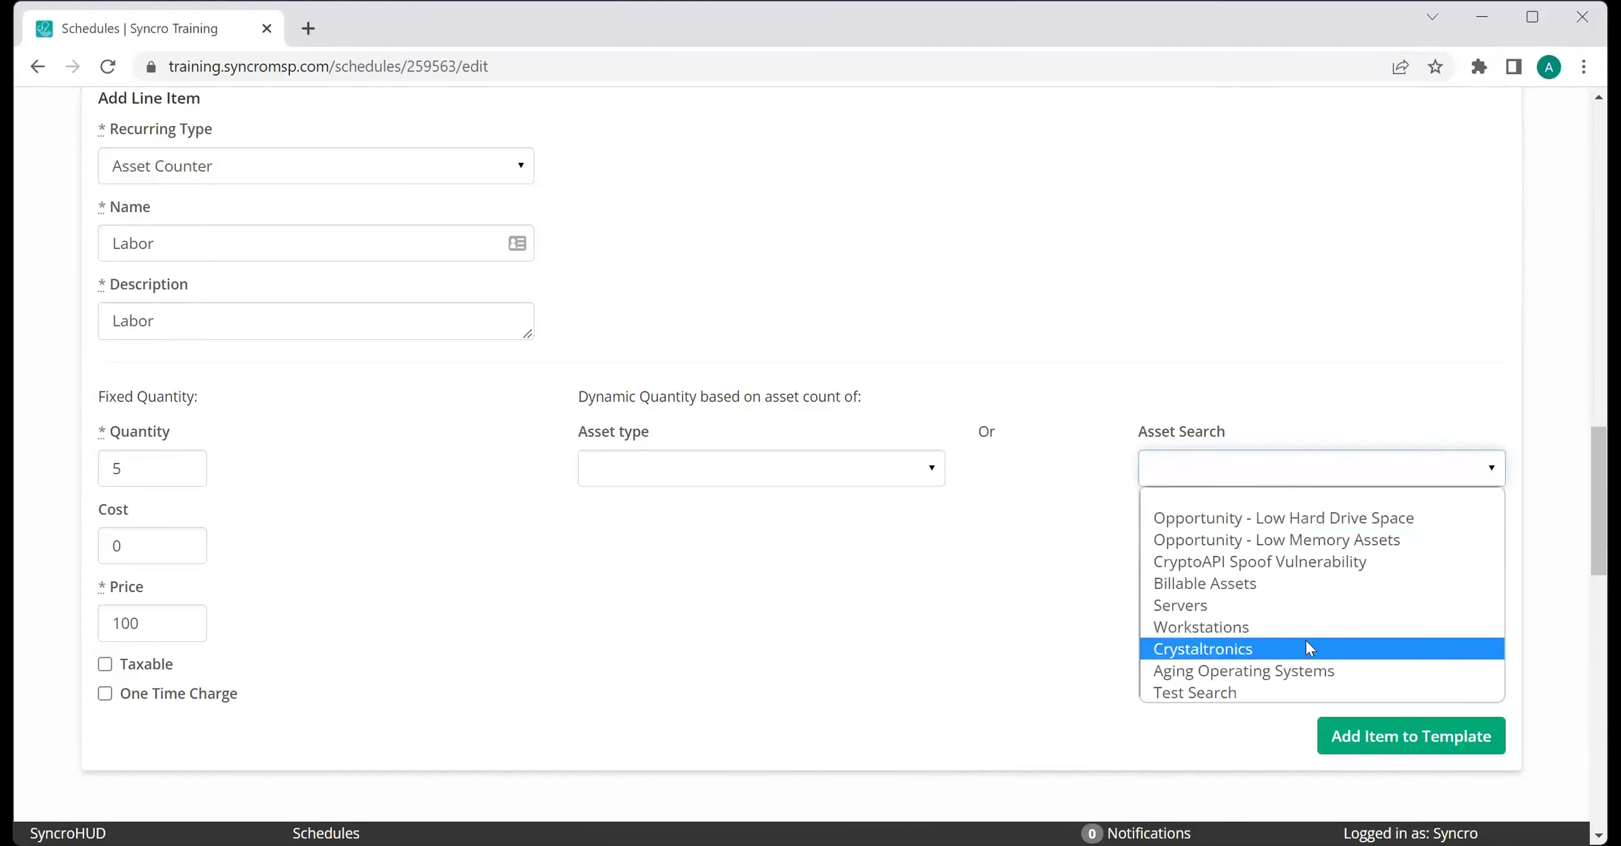
{"action": "left_click", "coordinate": [1225, 474]}
{"action": "left_click", "coordinate": [1102, 578]}
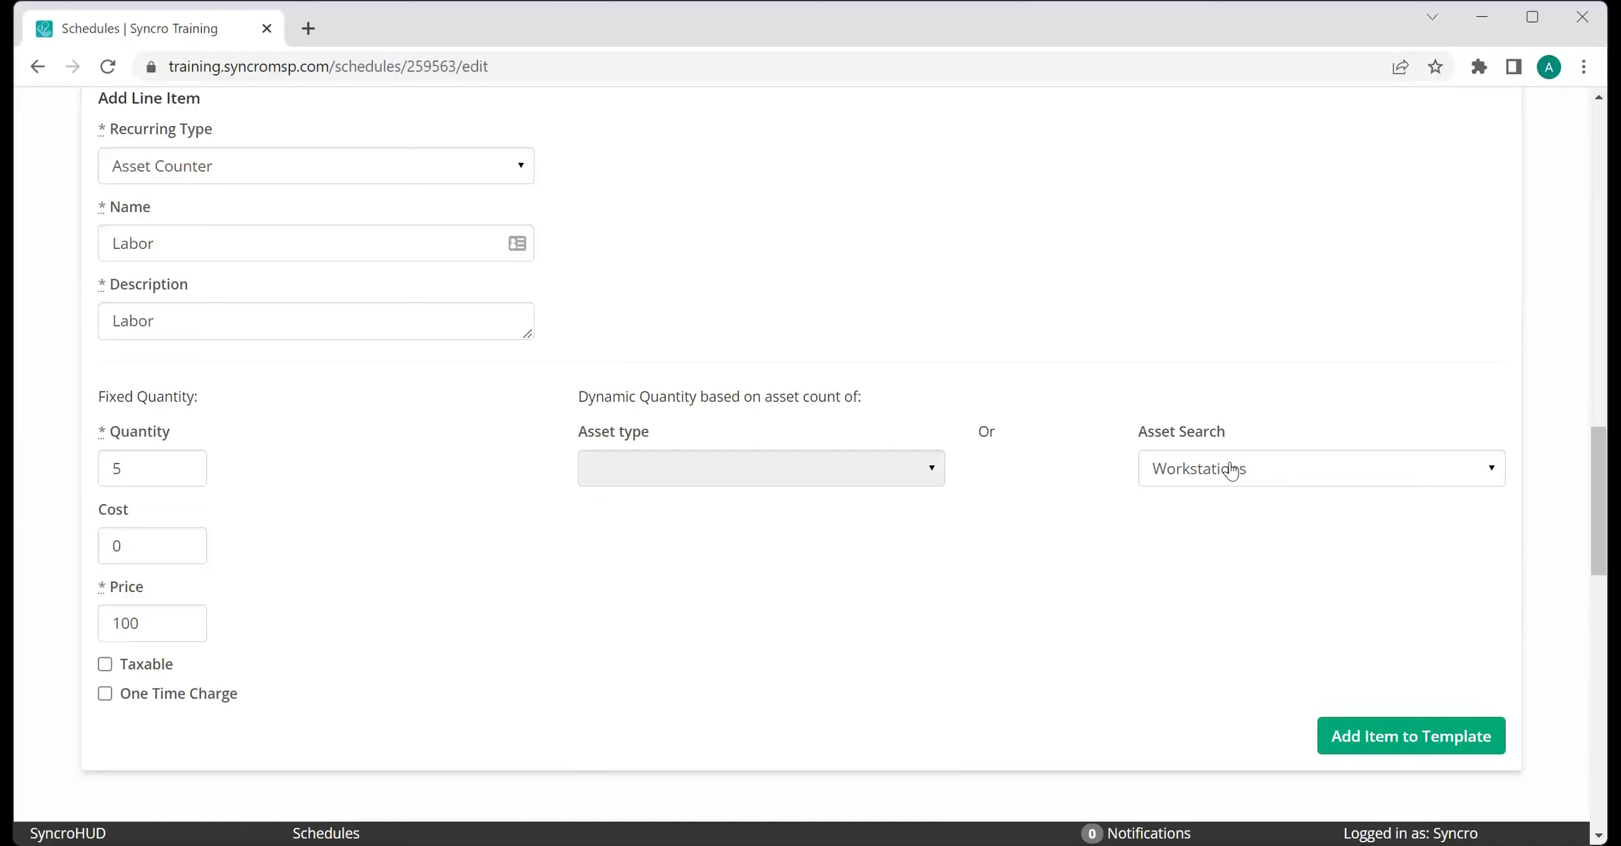
{"action": "left_click", "coordinate": [1266, 472]}
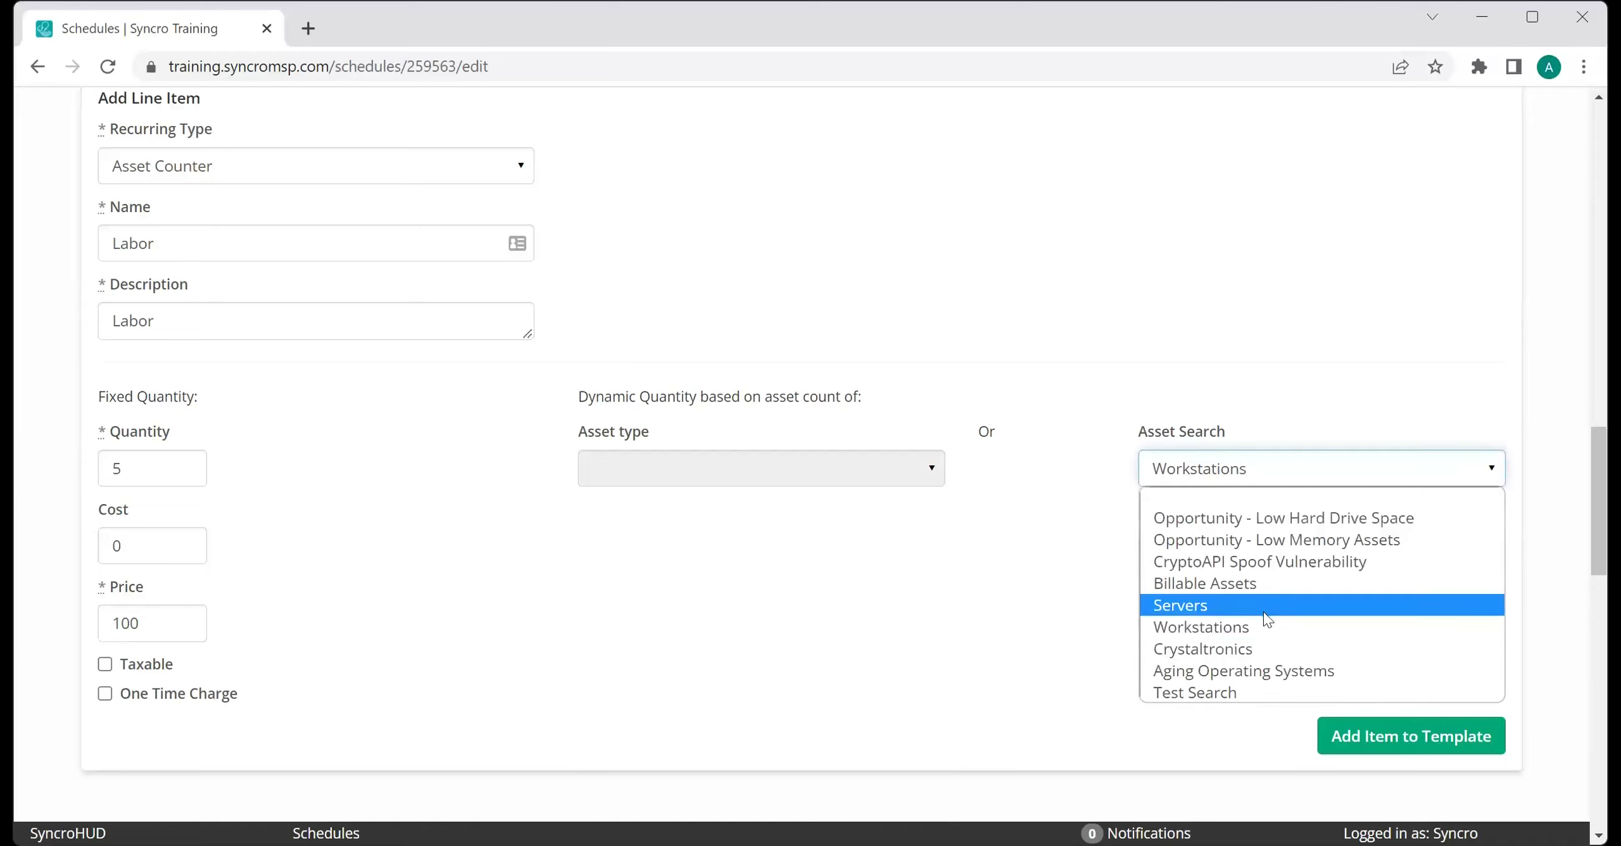
{"action": "left_click", "coordinate": [1266, 618]}
Raise the Labor item's price from 100 to 150.
{"action": "left_click", "coordinate": [1237, 475]}
{"action": "left_click", "coordinate": [1211, 601]}
{"action": "left_click_drag", "start_coordinate": [159, 625], "coordinate": [47, 616]}
{"action": "type", "text": "150"}
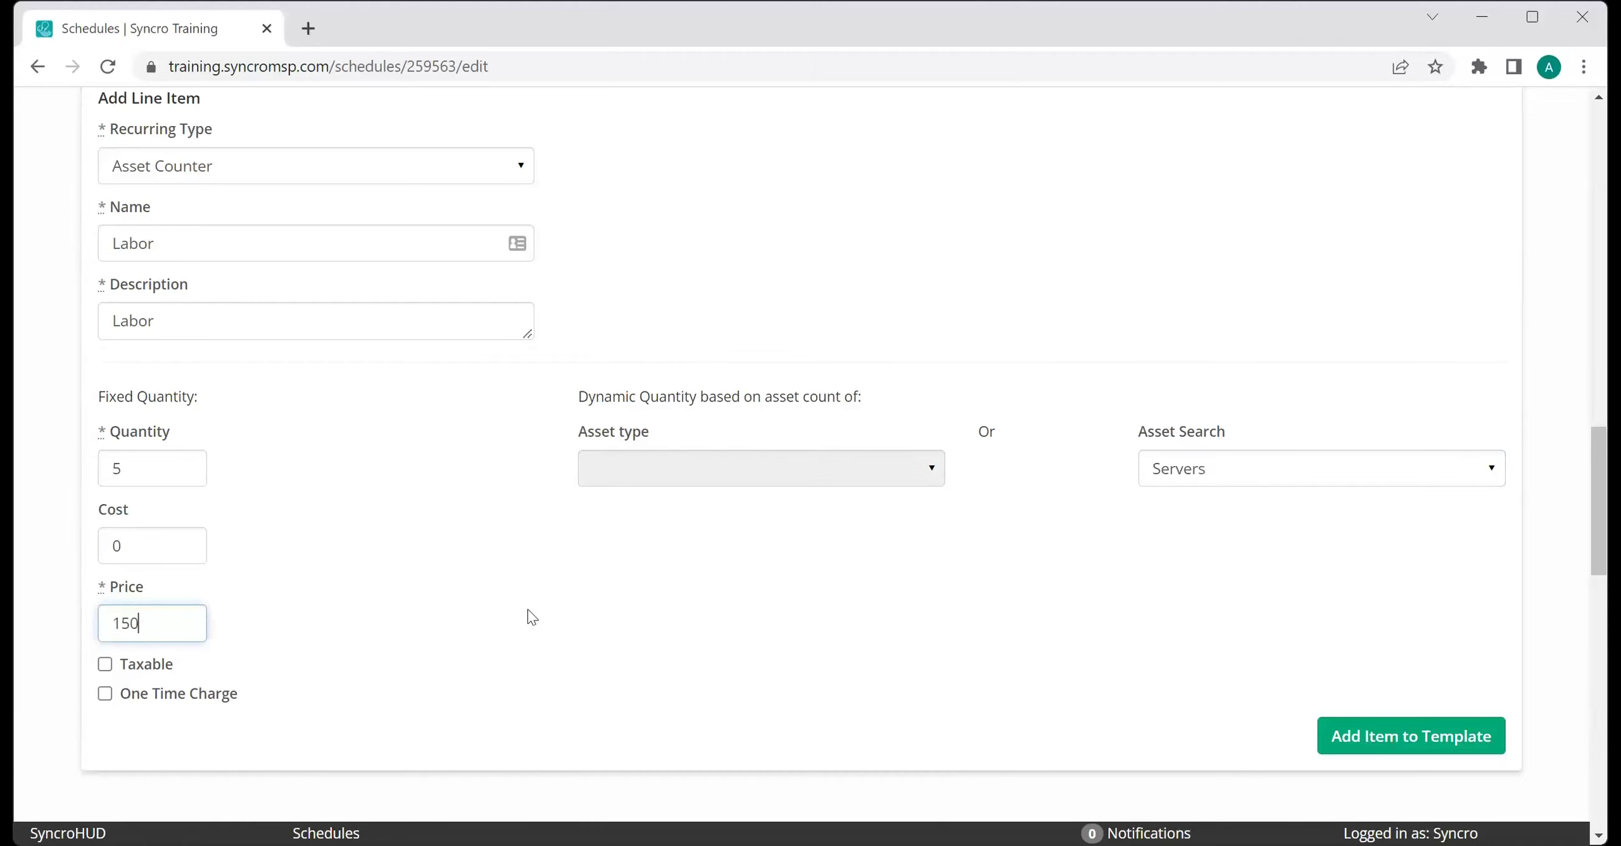
{"action": "left_click", "coordinate": [625, 610]}
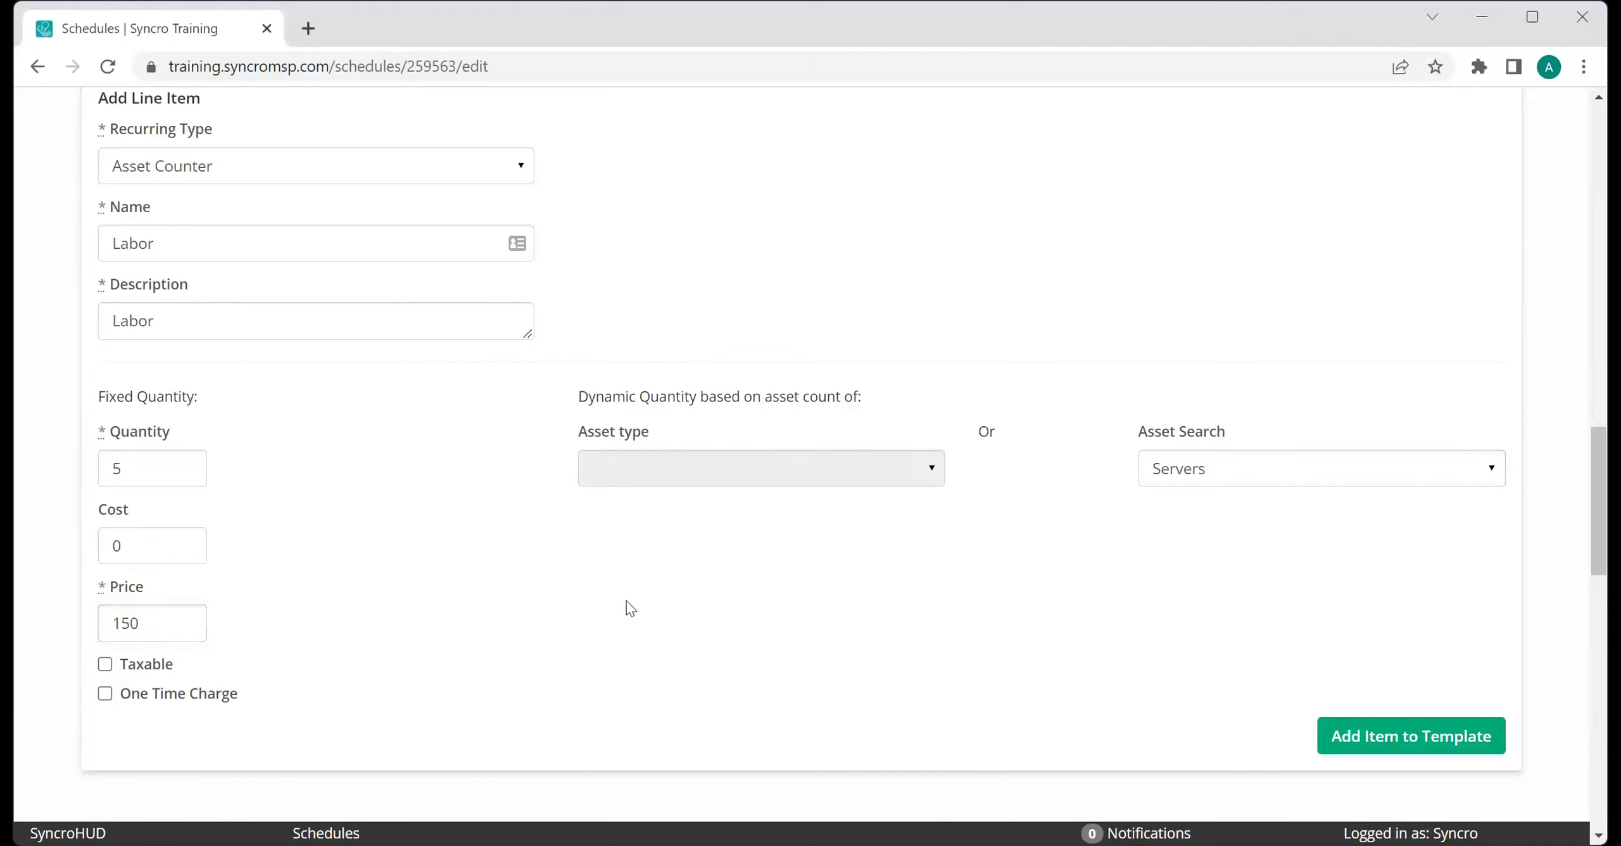
After reloading the page, make the new line item a Customer Contact Counter priced at 100.
{"action": "left_click", "coordinate": [504, 171]}
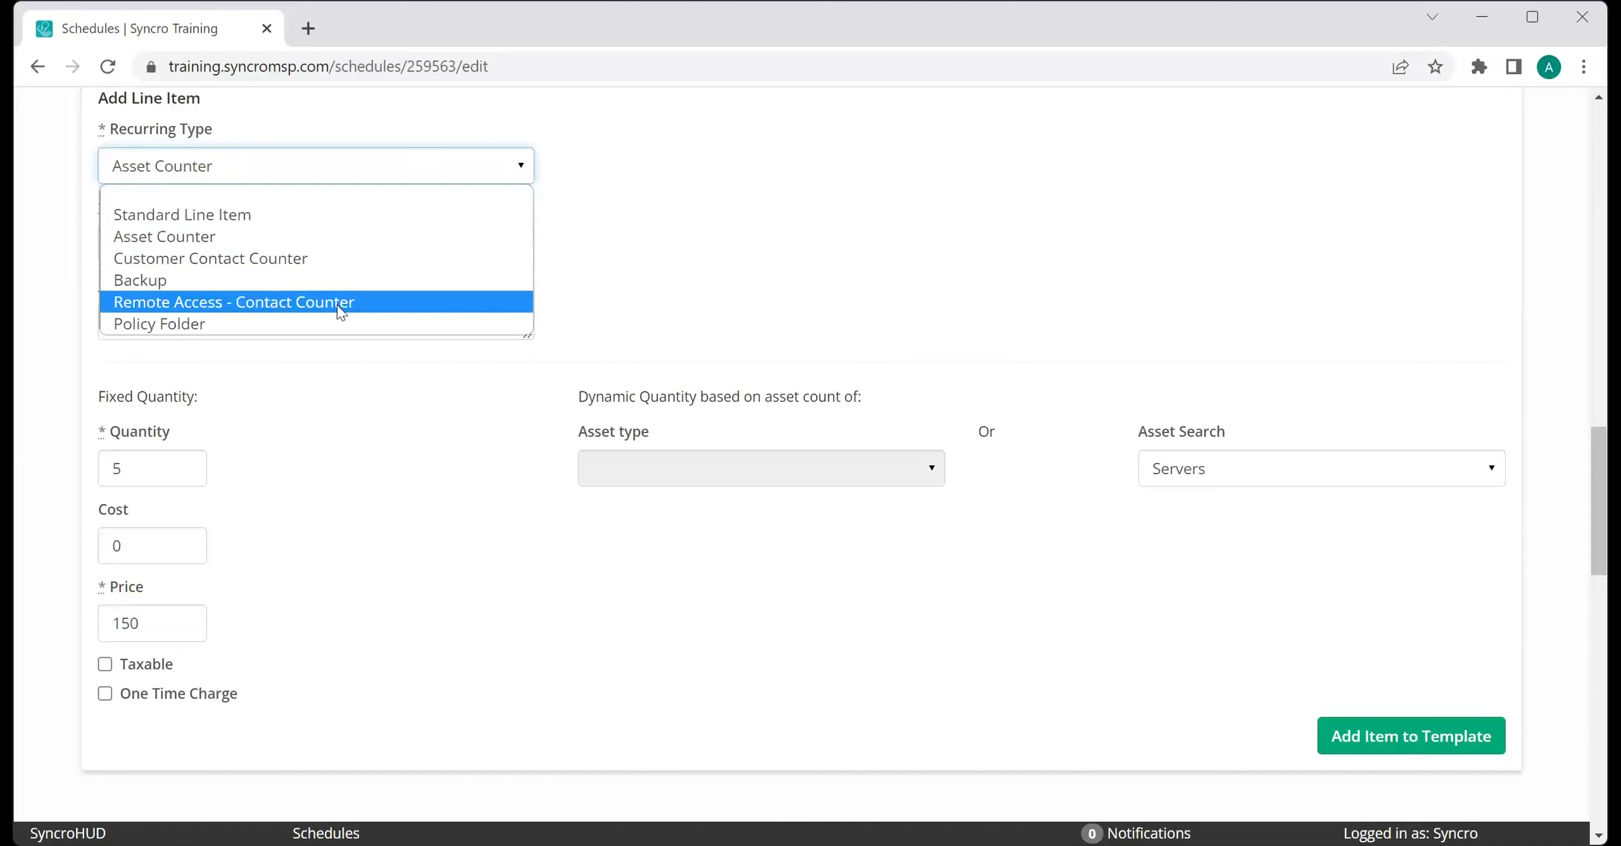
{"action": "left_click", "coordinate": [232, 256]}
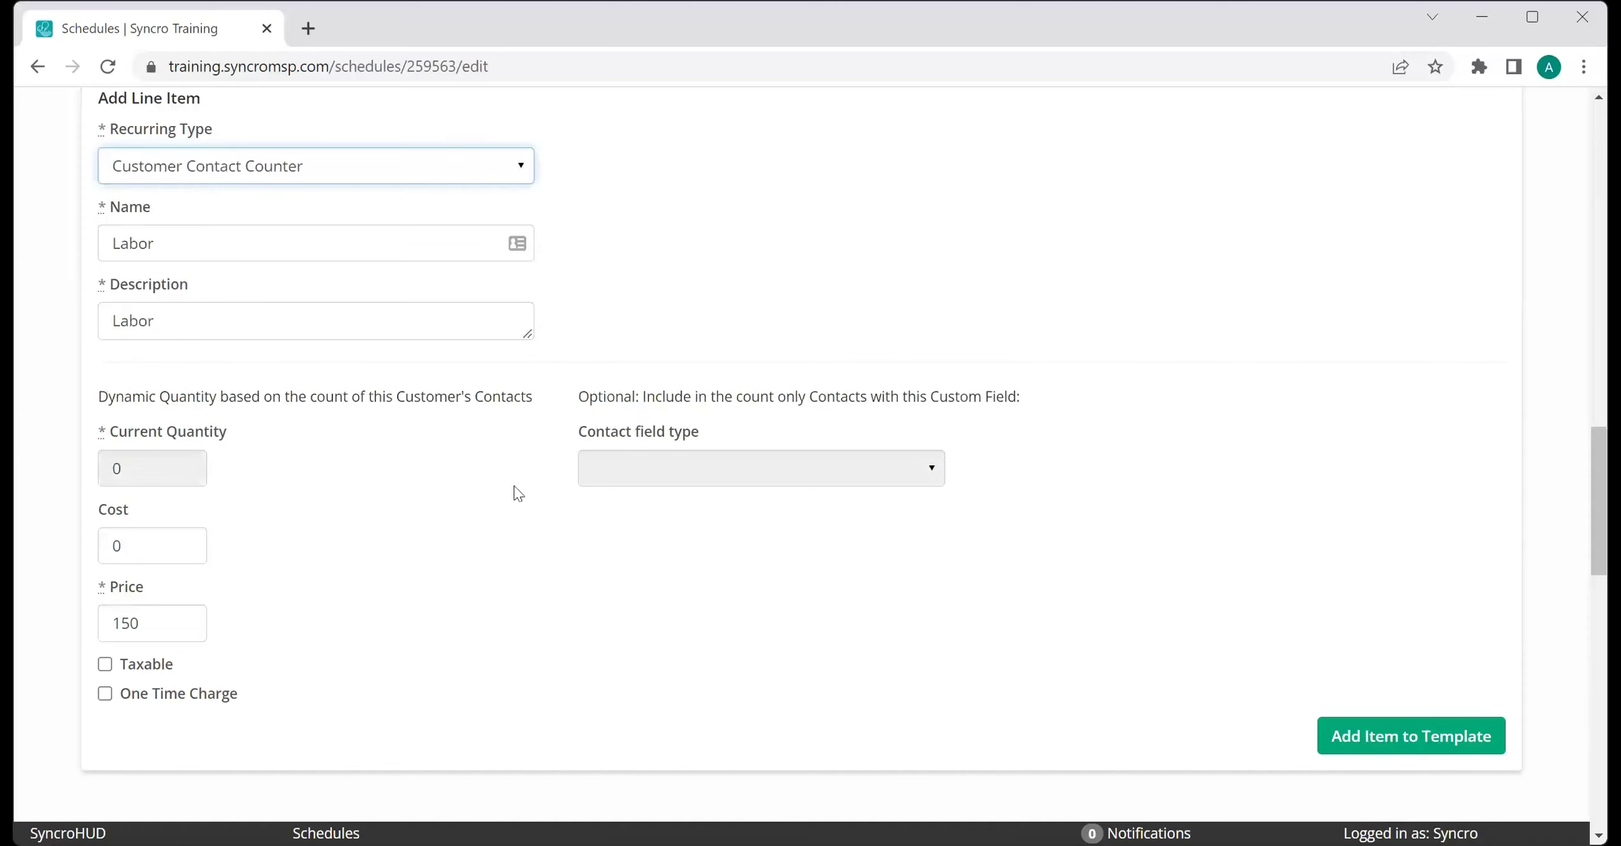
{"action": "left_click", "coordinate": [107, 67]}
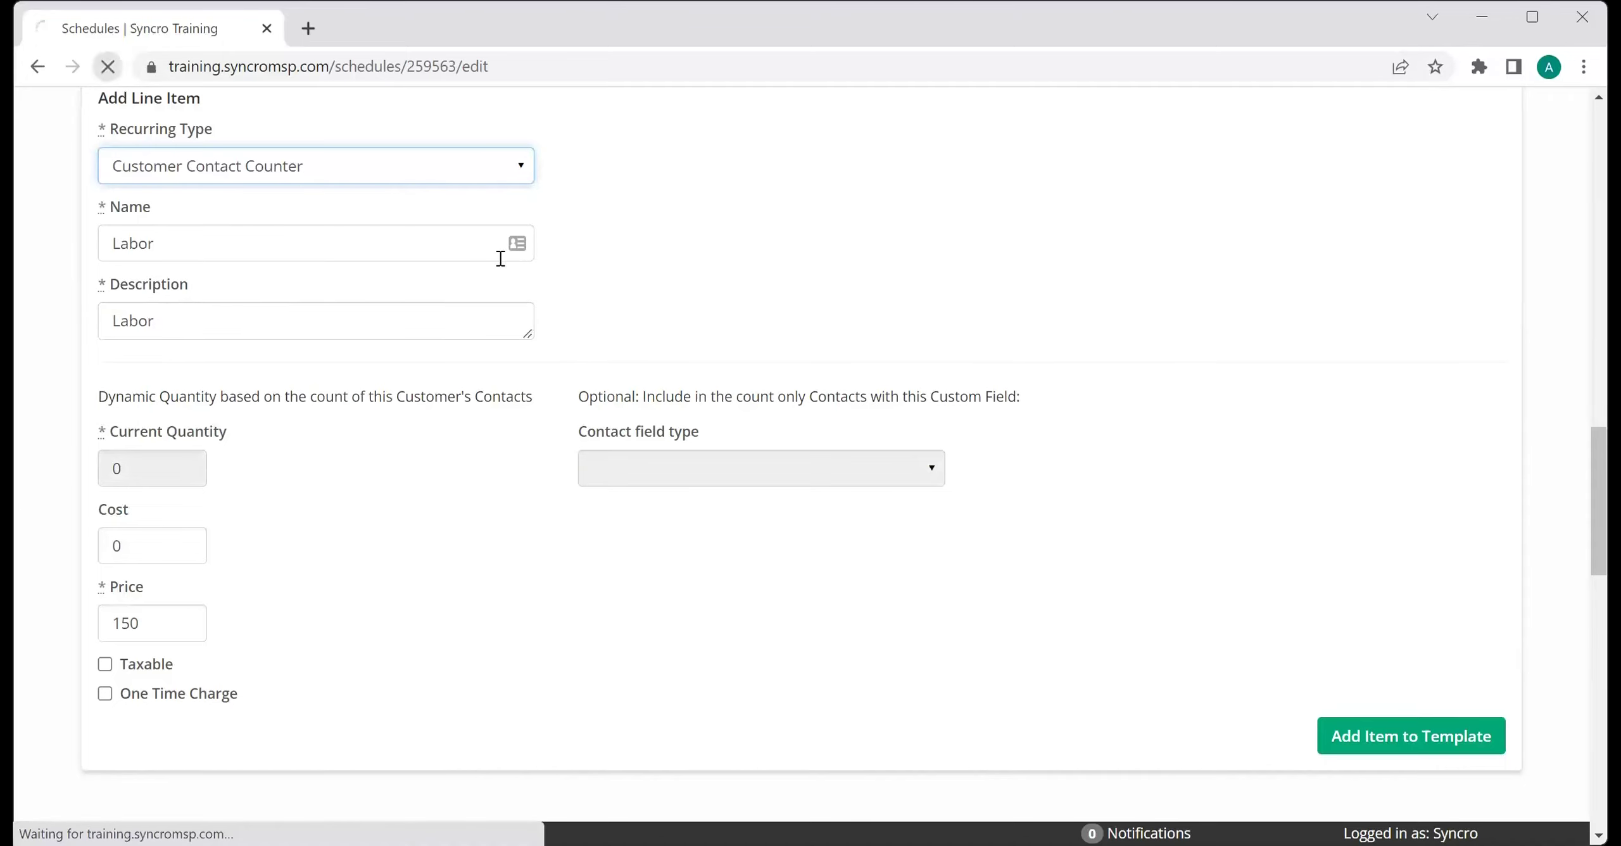
{"action": "scroll", "coordinate": [537, 297], "scroll_direction": "down", "scroll_amount": 20}
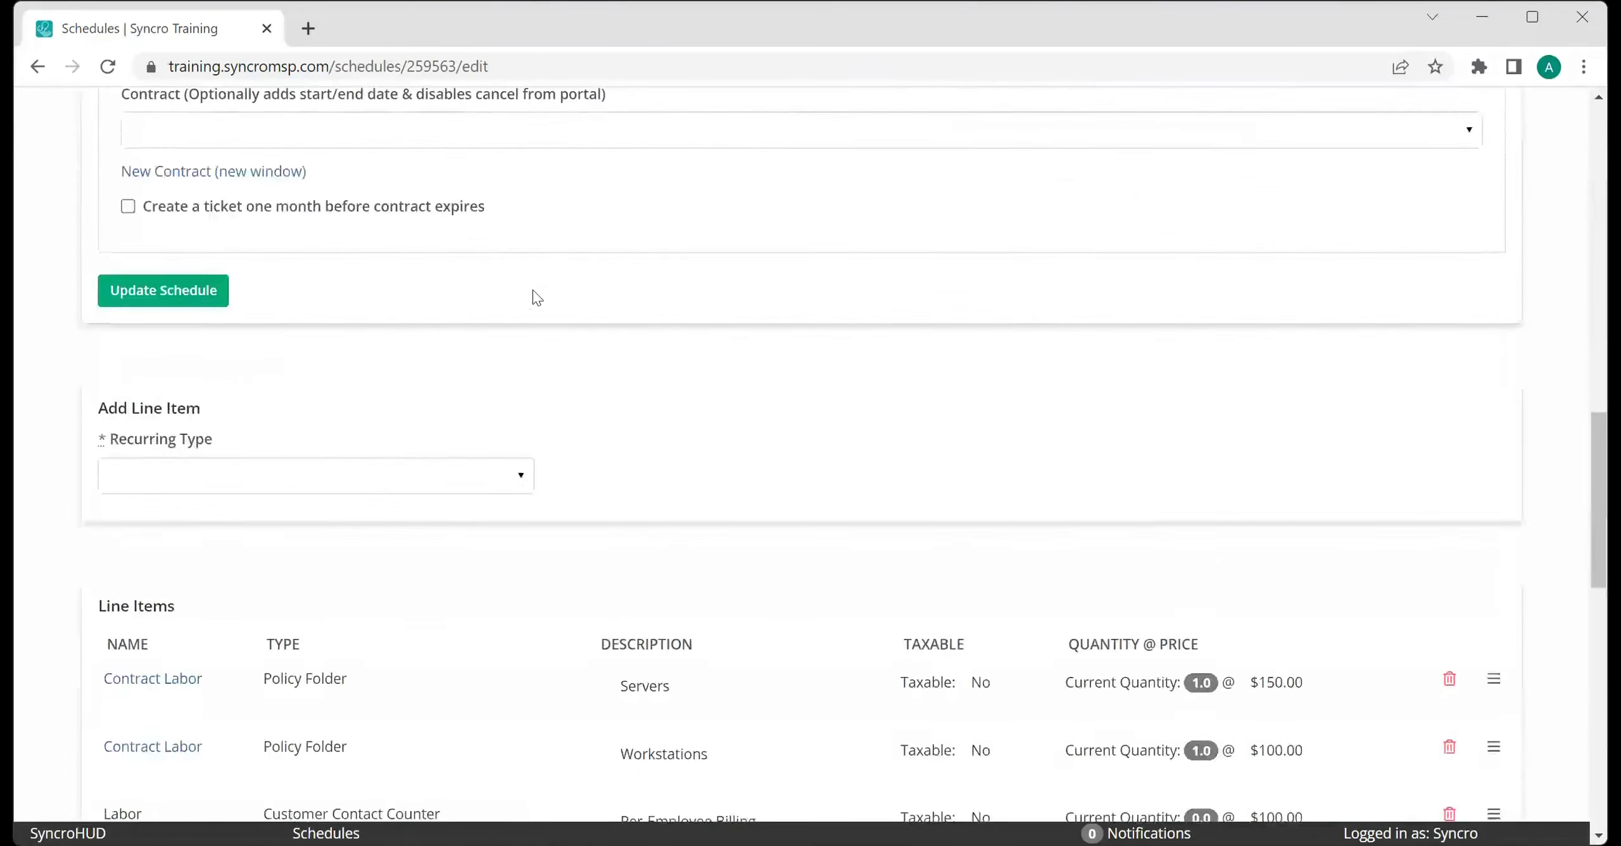
{"action": "scroll", "coordinate": [537, 309], "scroll_direction": "up", "scroll_amount": 8}
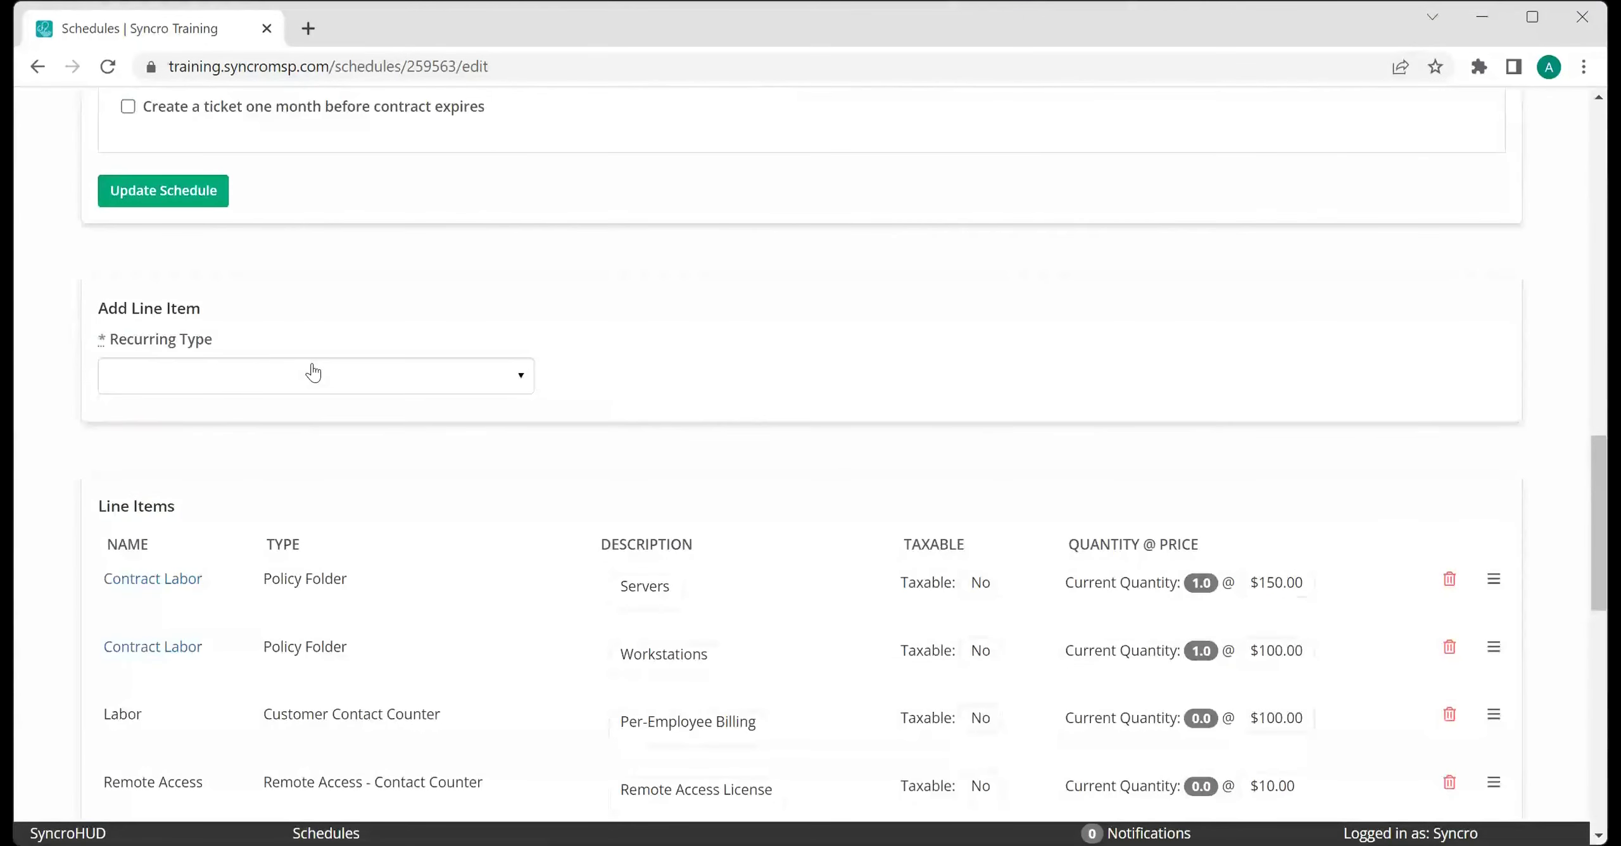
{"action": "left_click", "coordinate": [315, 372]}
{"action": "left_click", "coordinate": [236, 471]}
{"action": "scroll", "coordinate": [699, 436], "scroll_direction": "down", "scroll_amount": 2}
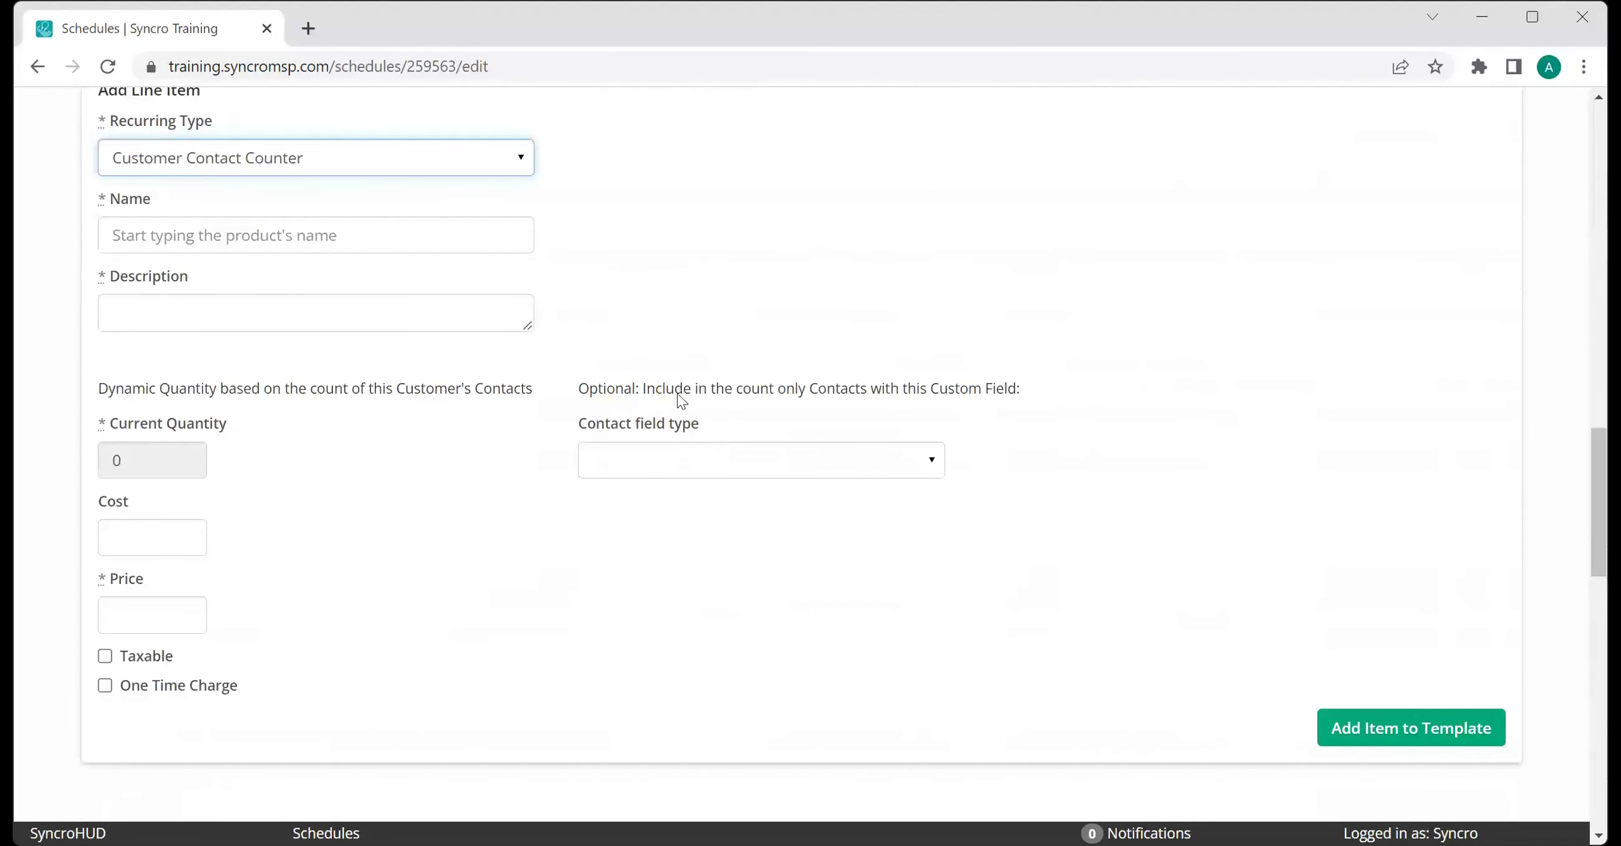
{"action": "left_click", "coordinate": [158, 613]}
{"action": "type", "text": "100"}
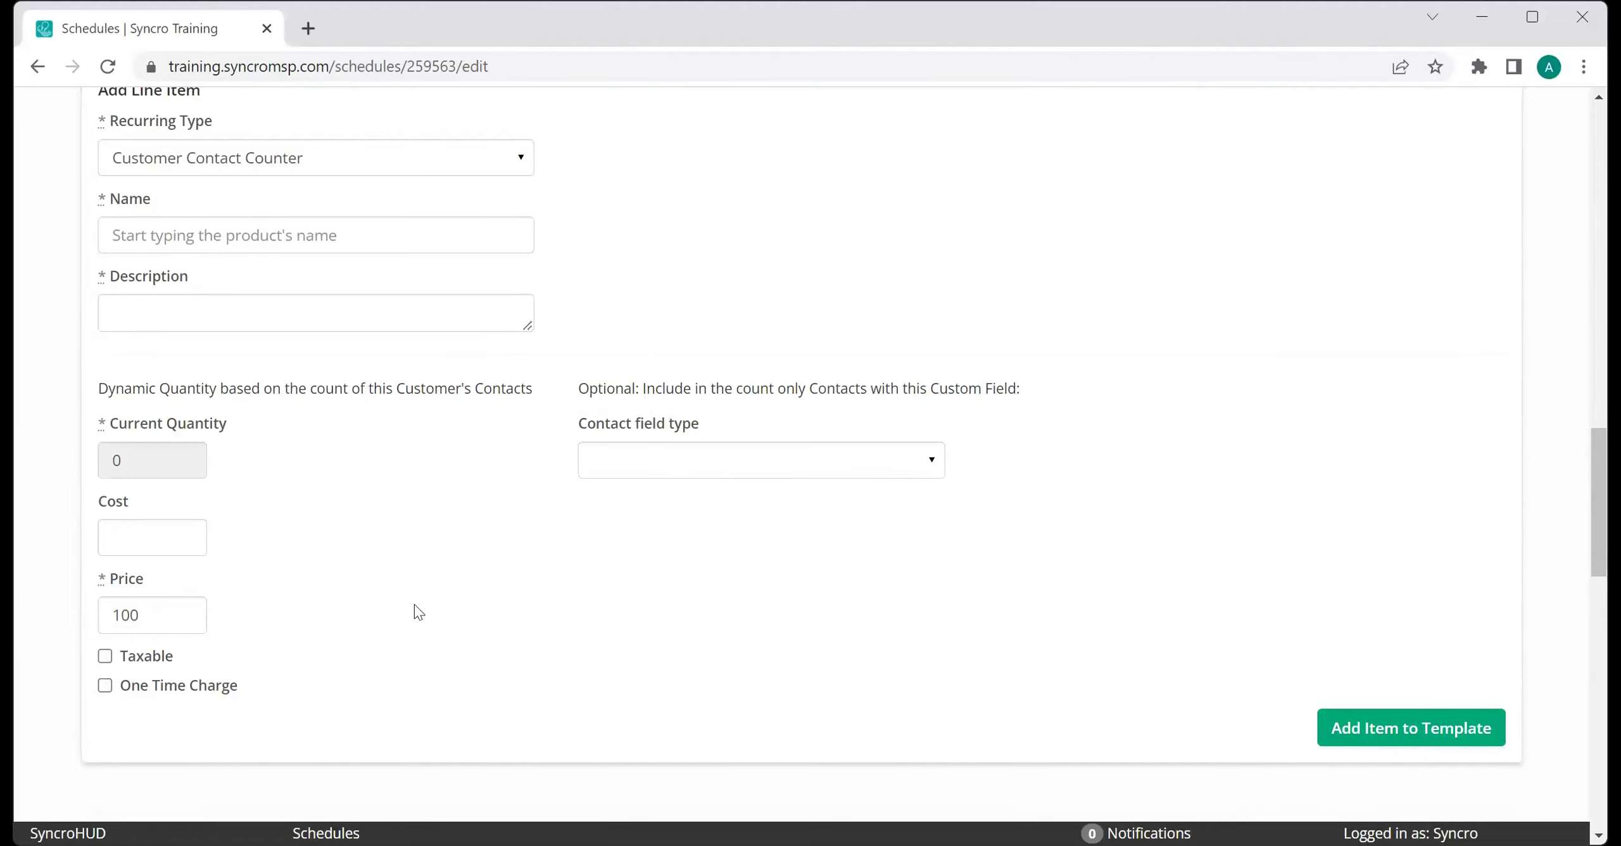
Count only contacts whose Employee Status answer is Active.
{"action": "left_click", "coordinate": [652, 465]}
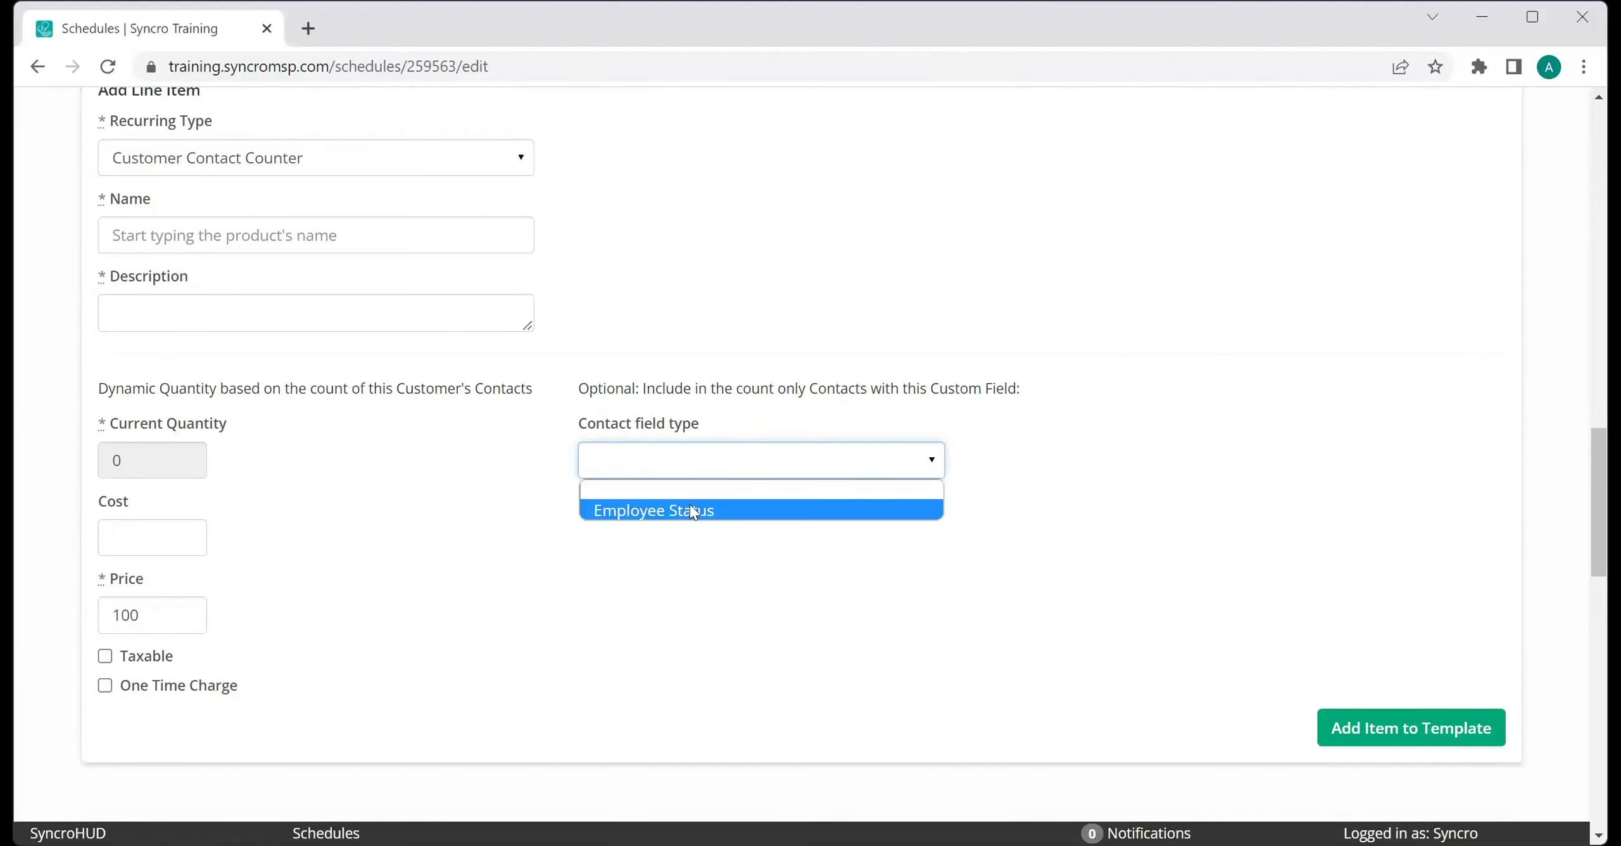
{"action": "left_click", "coordinate": [692, 510]}
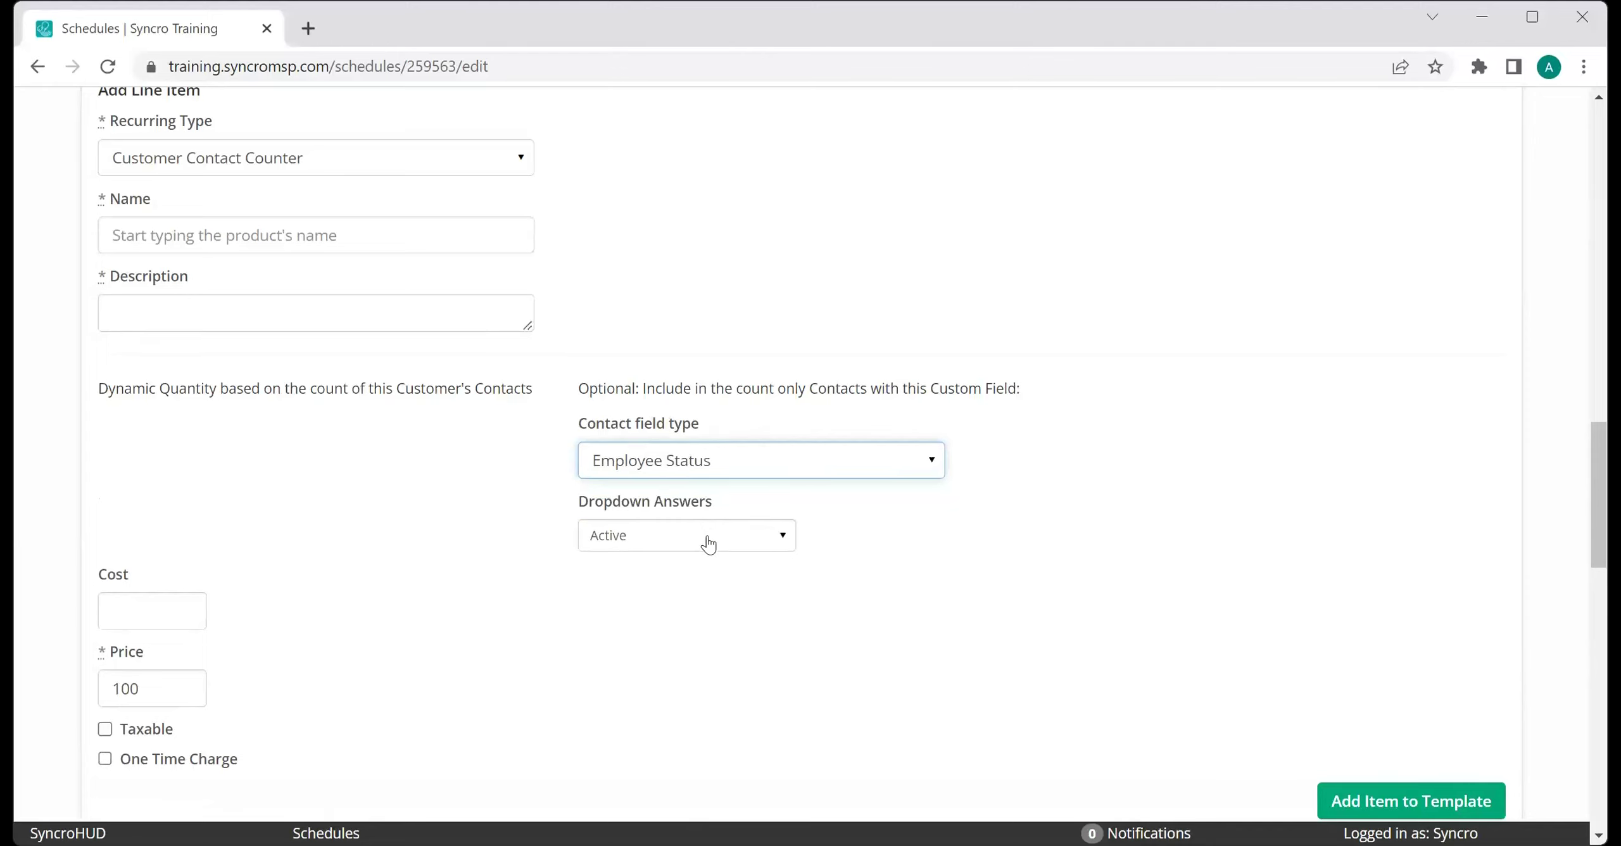
{"action": "left_click", "coordinate": [708, 543]}
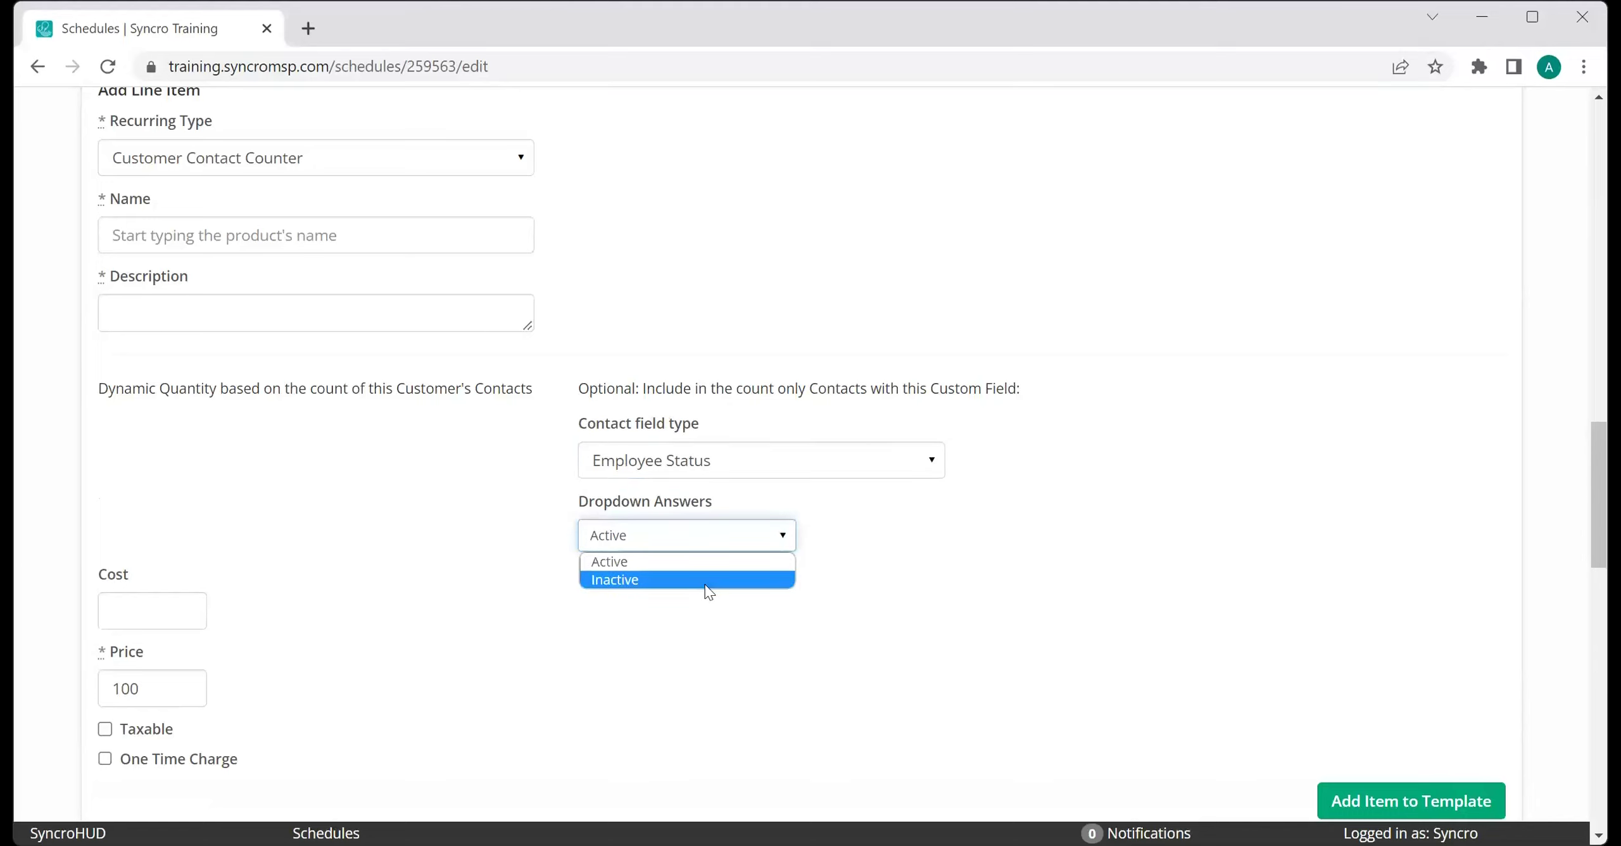
{"action": "left_click", "coordinate": [705, 582]}
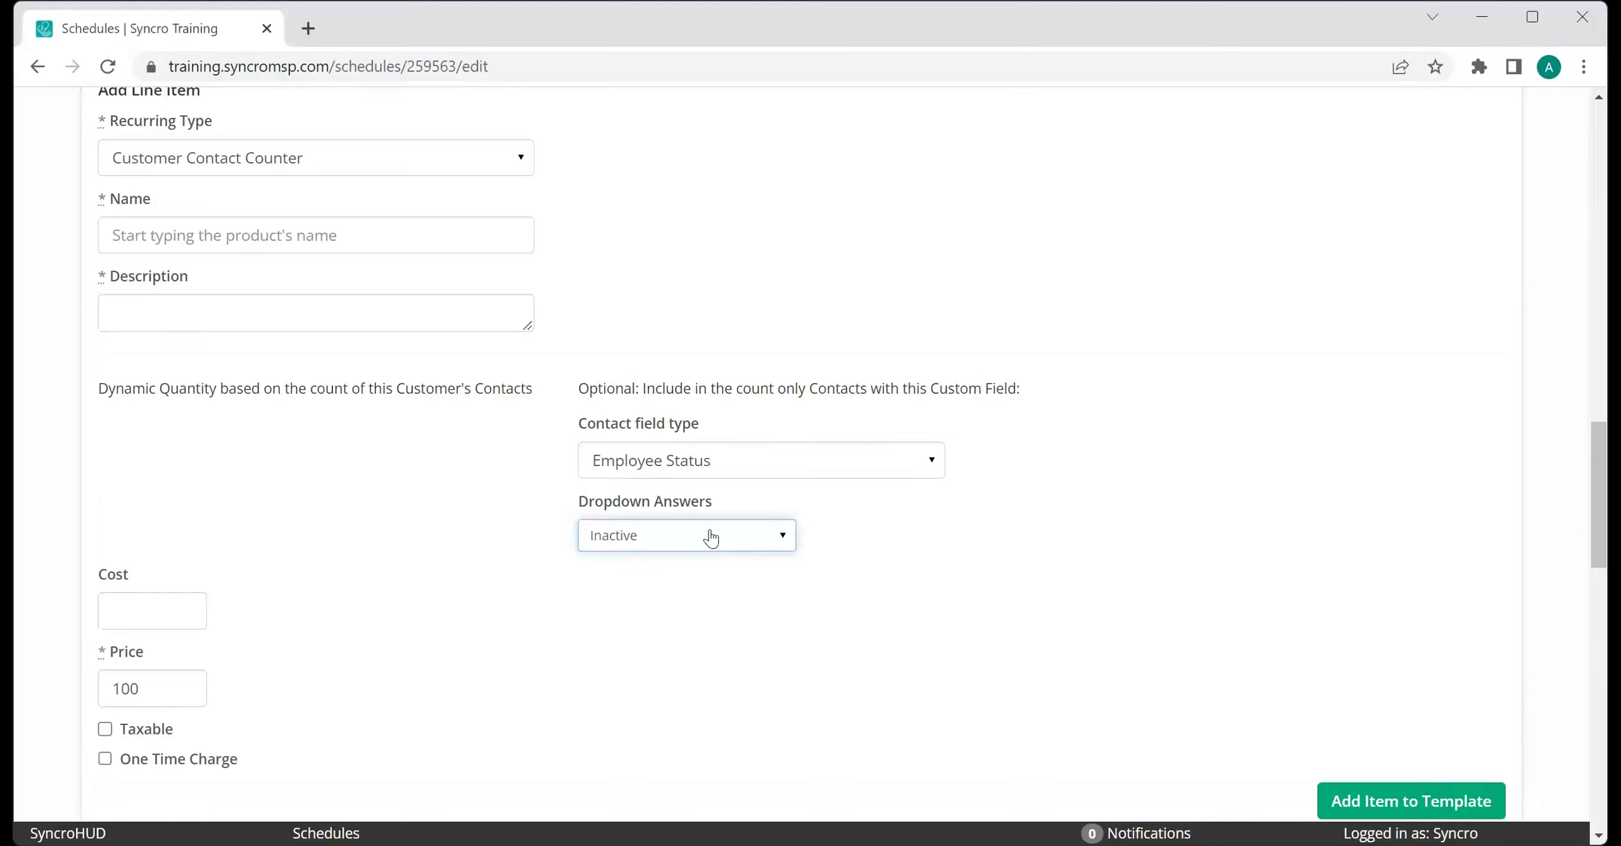
{"action": "left_click", "coordinate": [711, 537]}
{"action": "key", "text": "Up"}
{"action": "key", "text": "Return"}
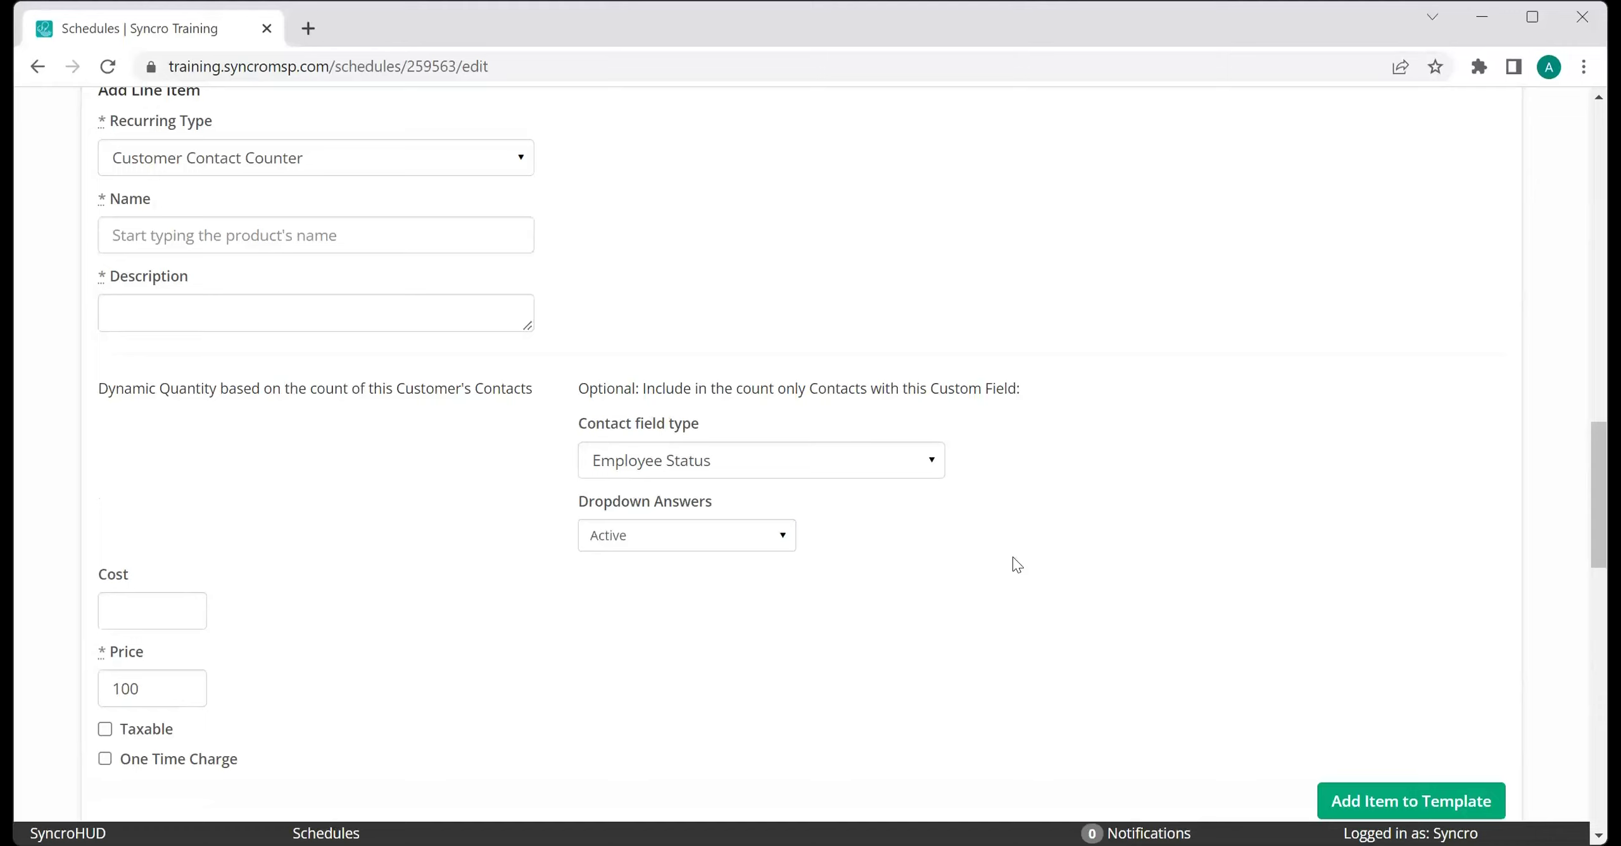
{"action": "left_click", "coordinate": [526, 163]}
Switch the line item to Remote Access - Contact Counter and lower its price from 100 to 10.
{"action": "left_click", "coordinate": [308, 298]}
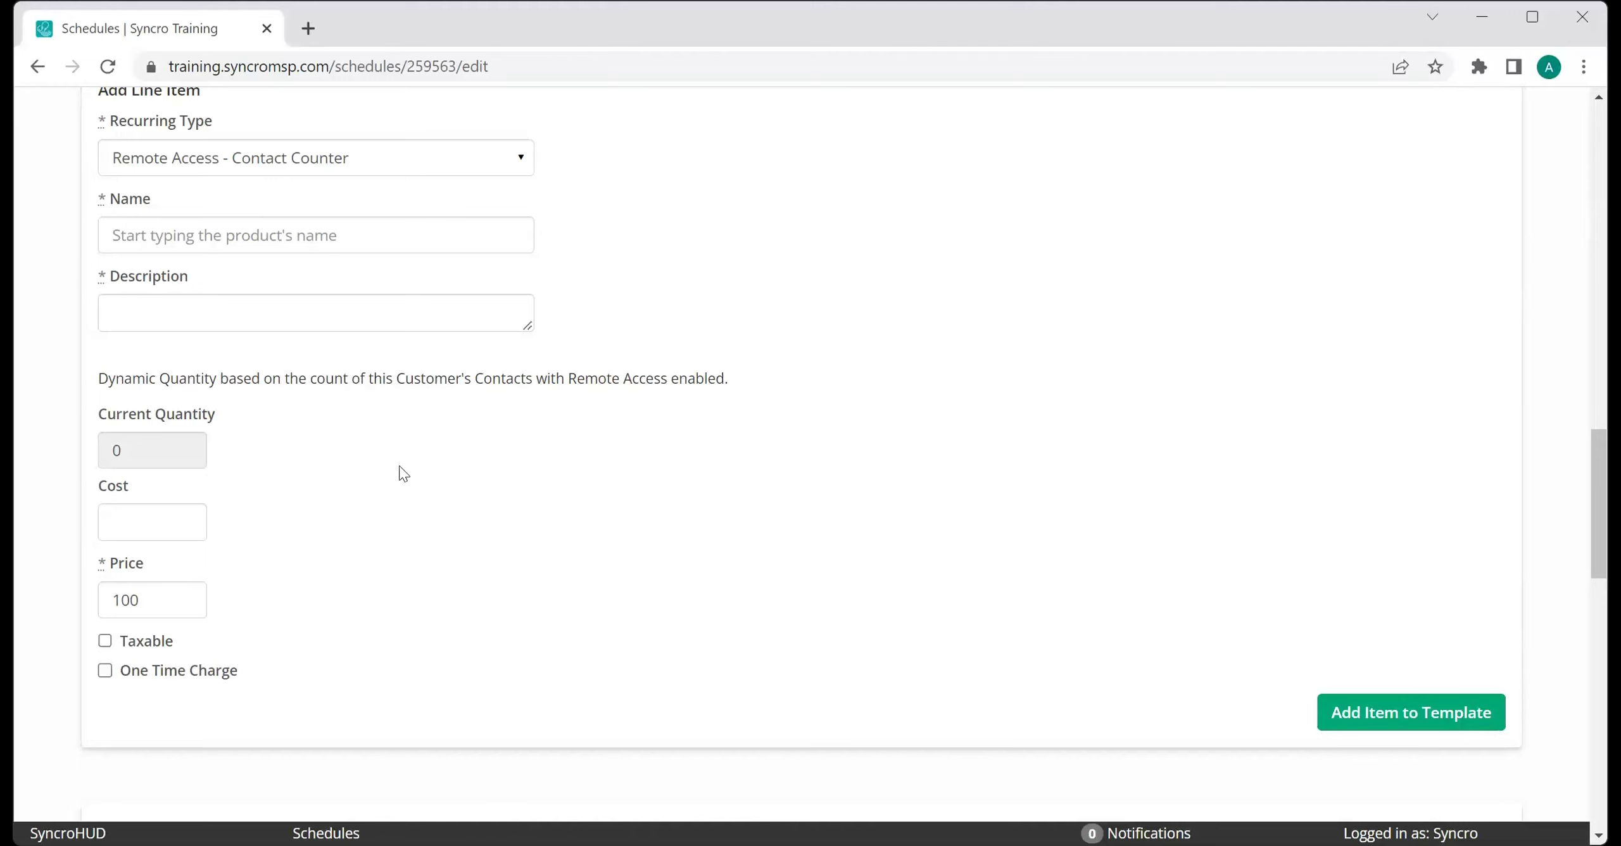
{"action": "double_click", "coordinate": [147, 604]}
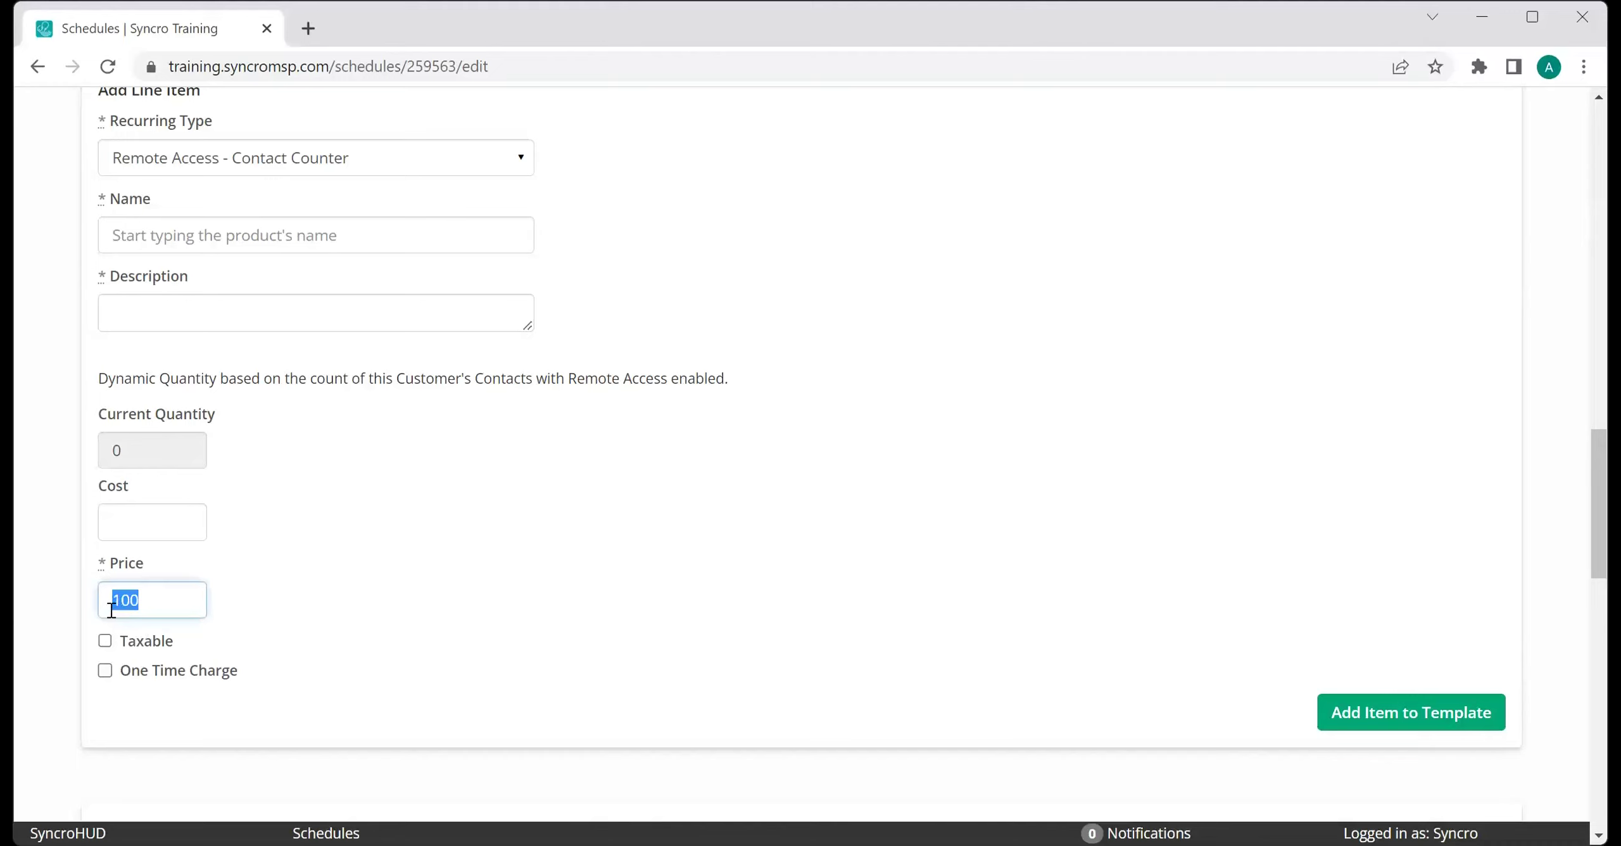
{"action": "type", "text": "10"}
{"action": "left_click", "coordinate": [488, 556]}
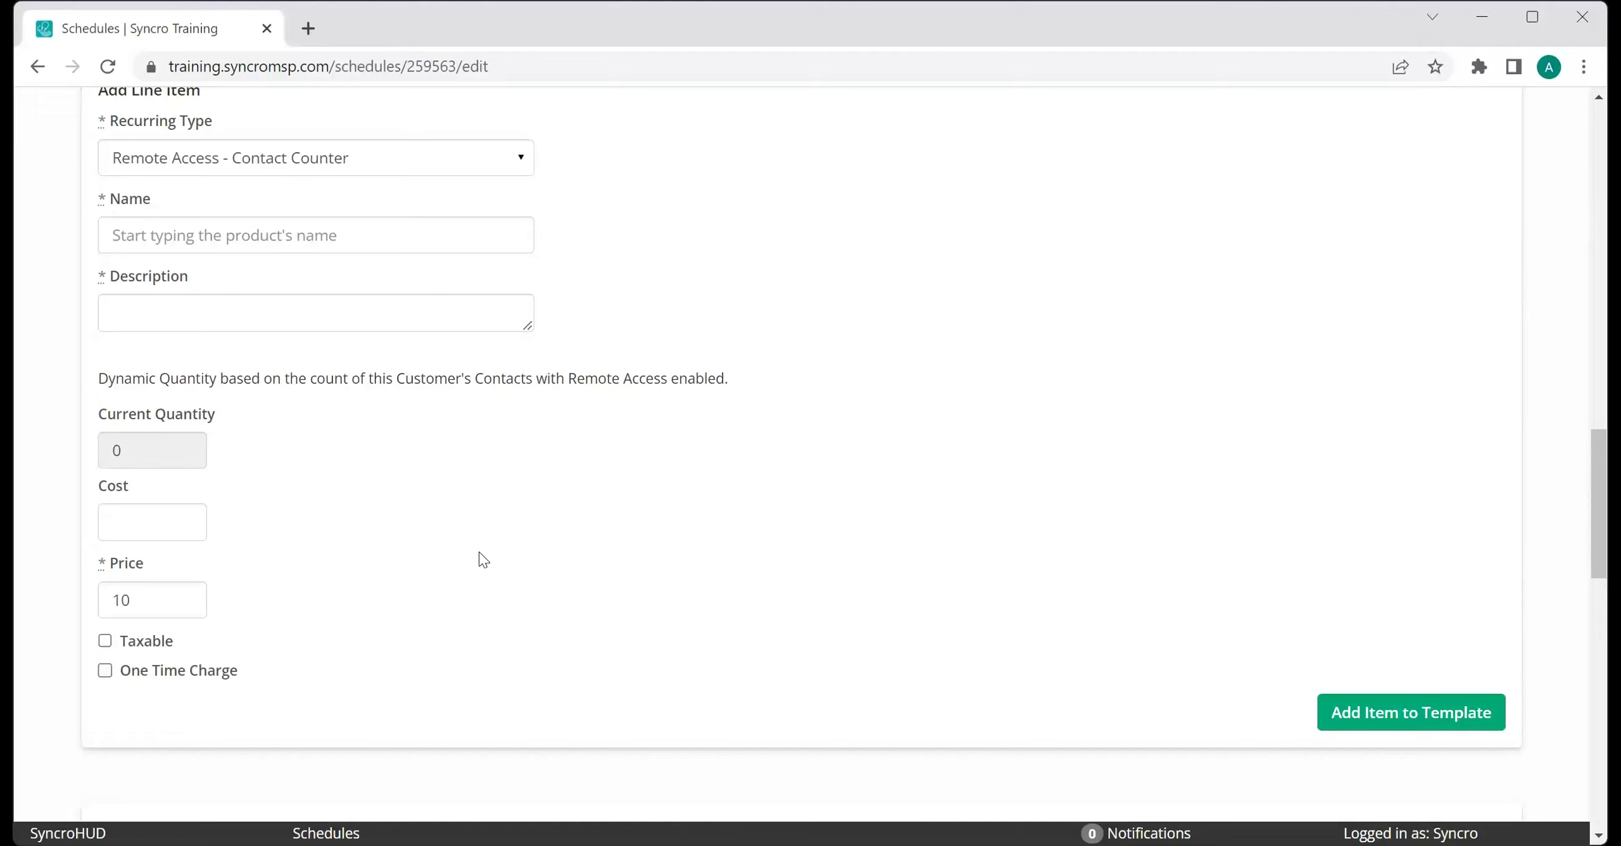
Tick Add any pending Ticket charges, Clear/reset Prepay Hours, and Keep prices in sync with products.
{"action": "scroll", "coordinate": [485, 559], "scroll_direction": "up", "scroll_amount": 5}
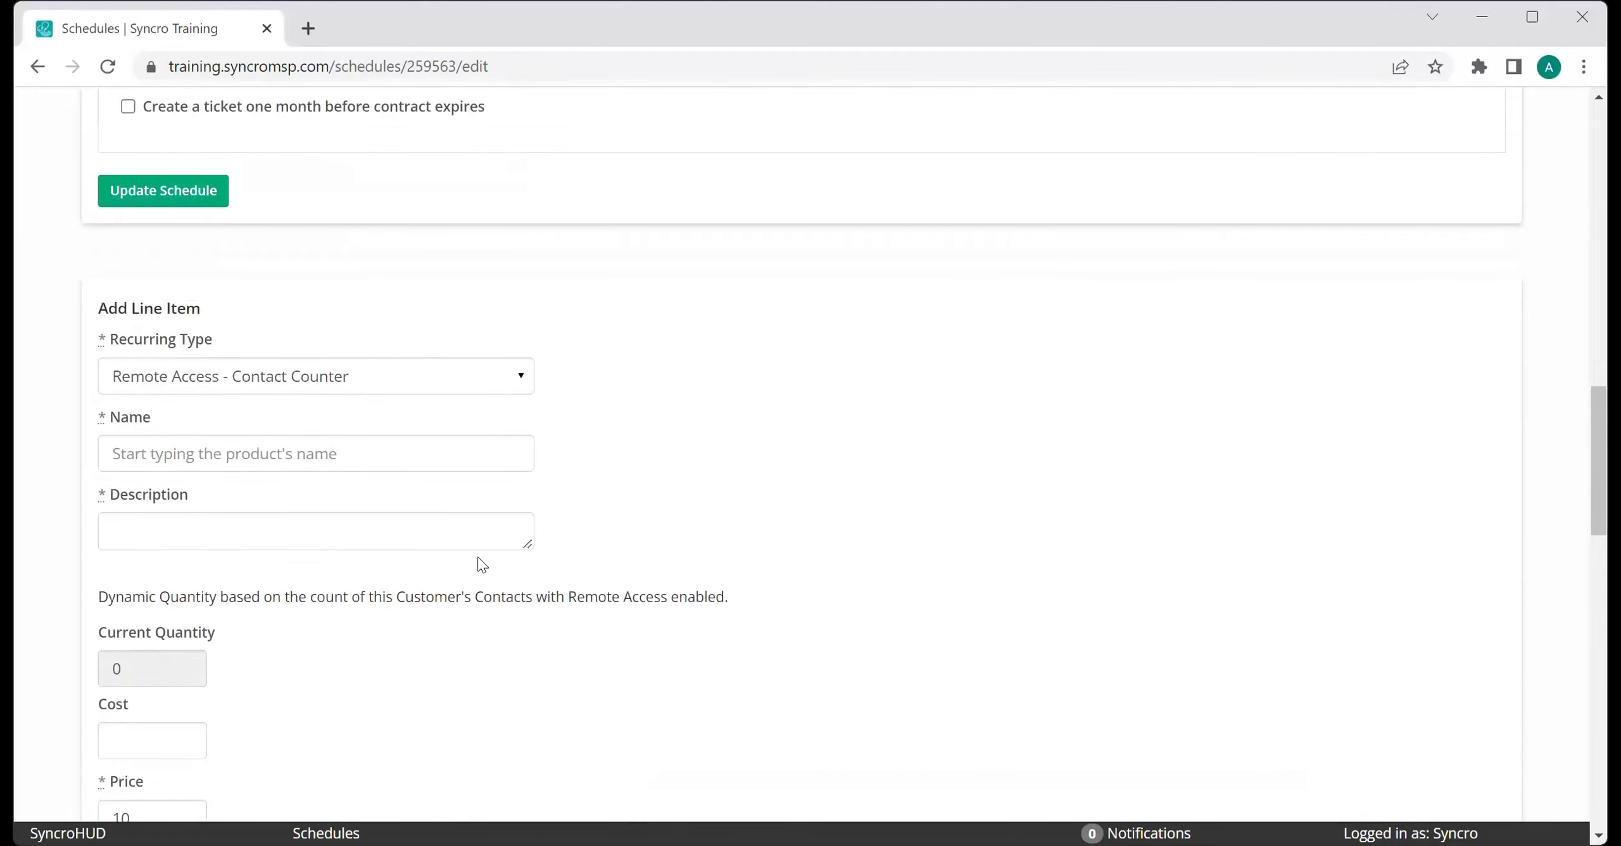
{"action": "scroll", "coordinate": [912, 507], "scroll_direction": "up", "scroll_amount": 12}
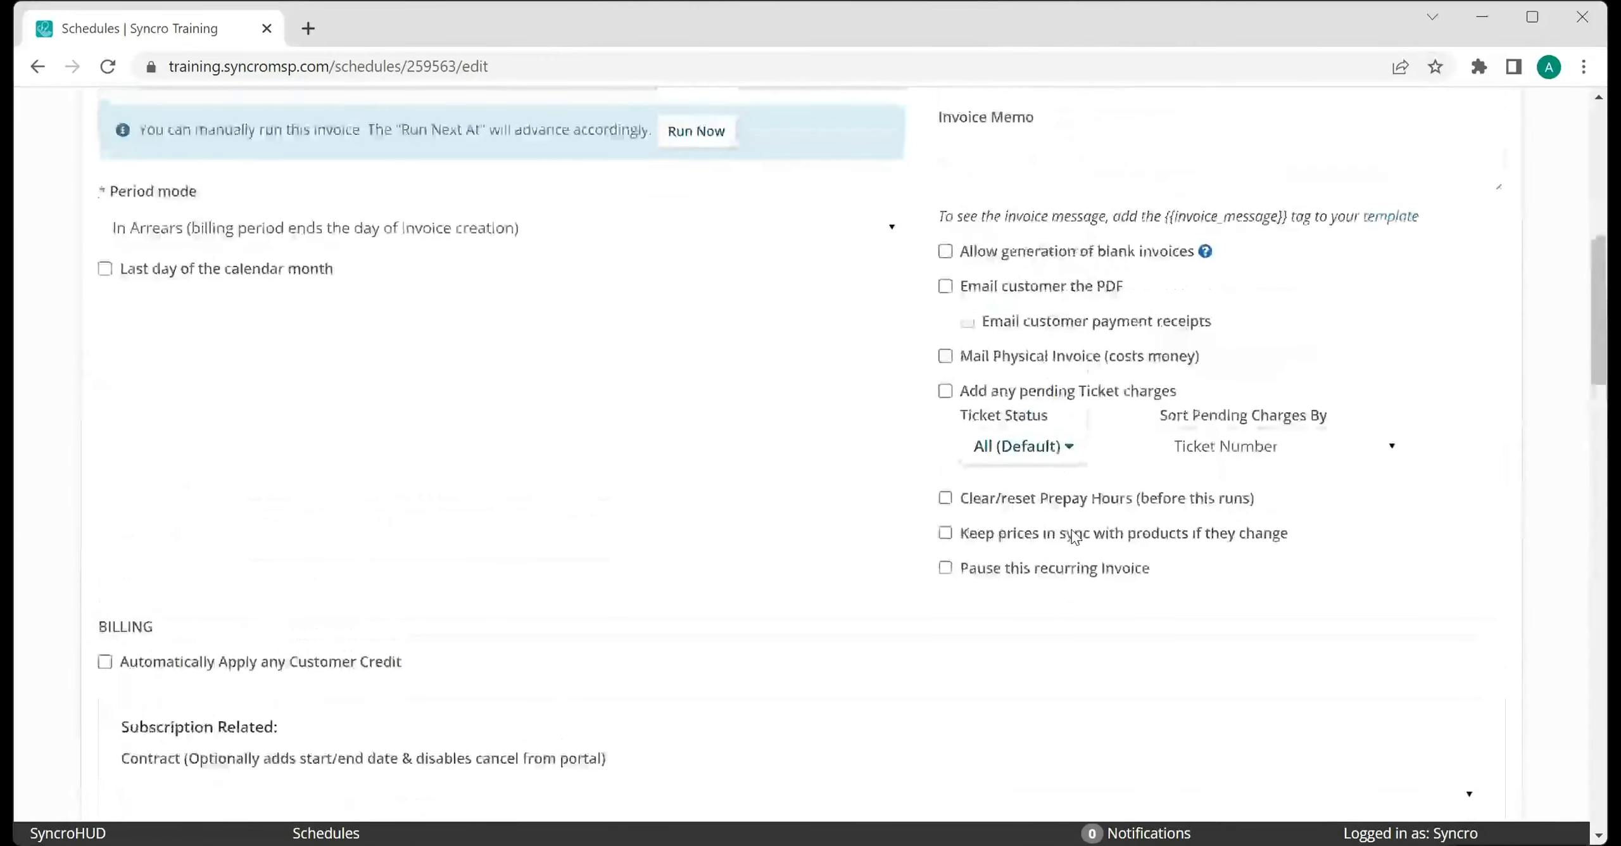
{"action": "scroll", "coordinate": [1073, 531], "scroll_direction": "down", "scroll_amount": 4}
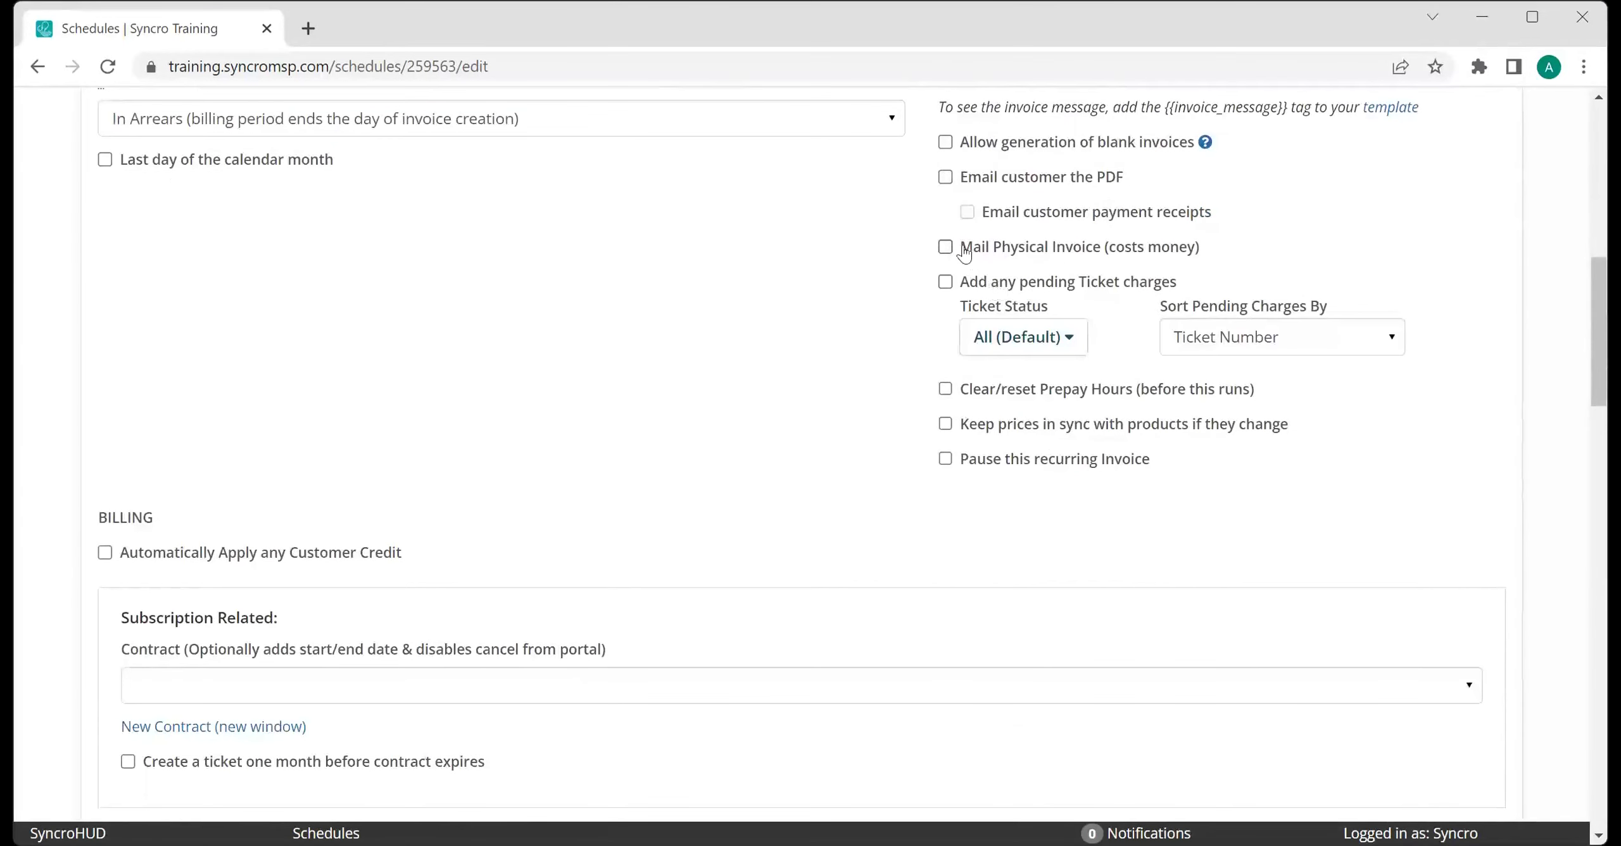
{"action": "left_click", "coordinate": [945, 281]}
{"action": "left_click", "coordinate": [945, 389]}
{"action": "left_click", "coordinate": [945, 424]}
Filter pending ticket charges to Resolved status, keeping the Ticket Number sort order.
{"action": "left_click", "coordinate": [1070, 334]}
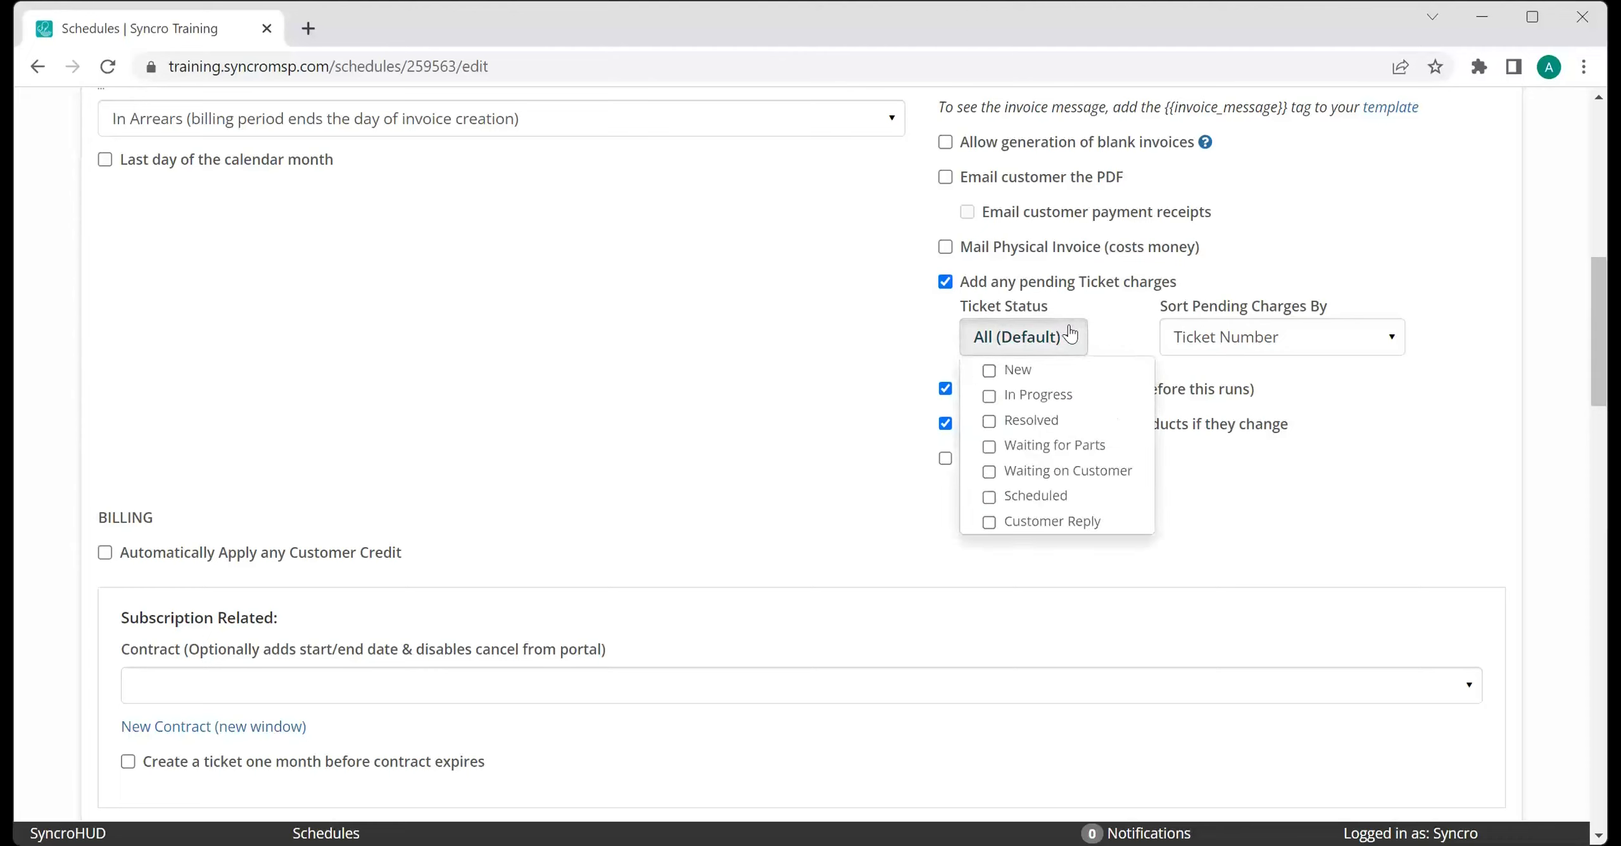
{"action": "left_click", "coordinate": [1086, 428]}
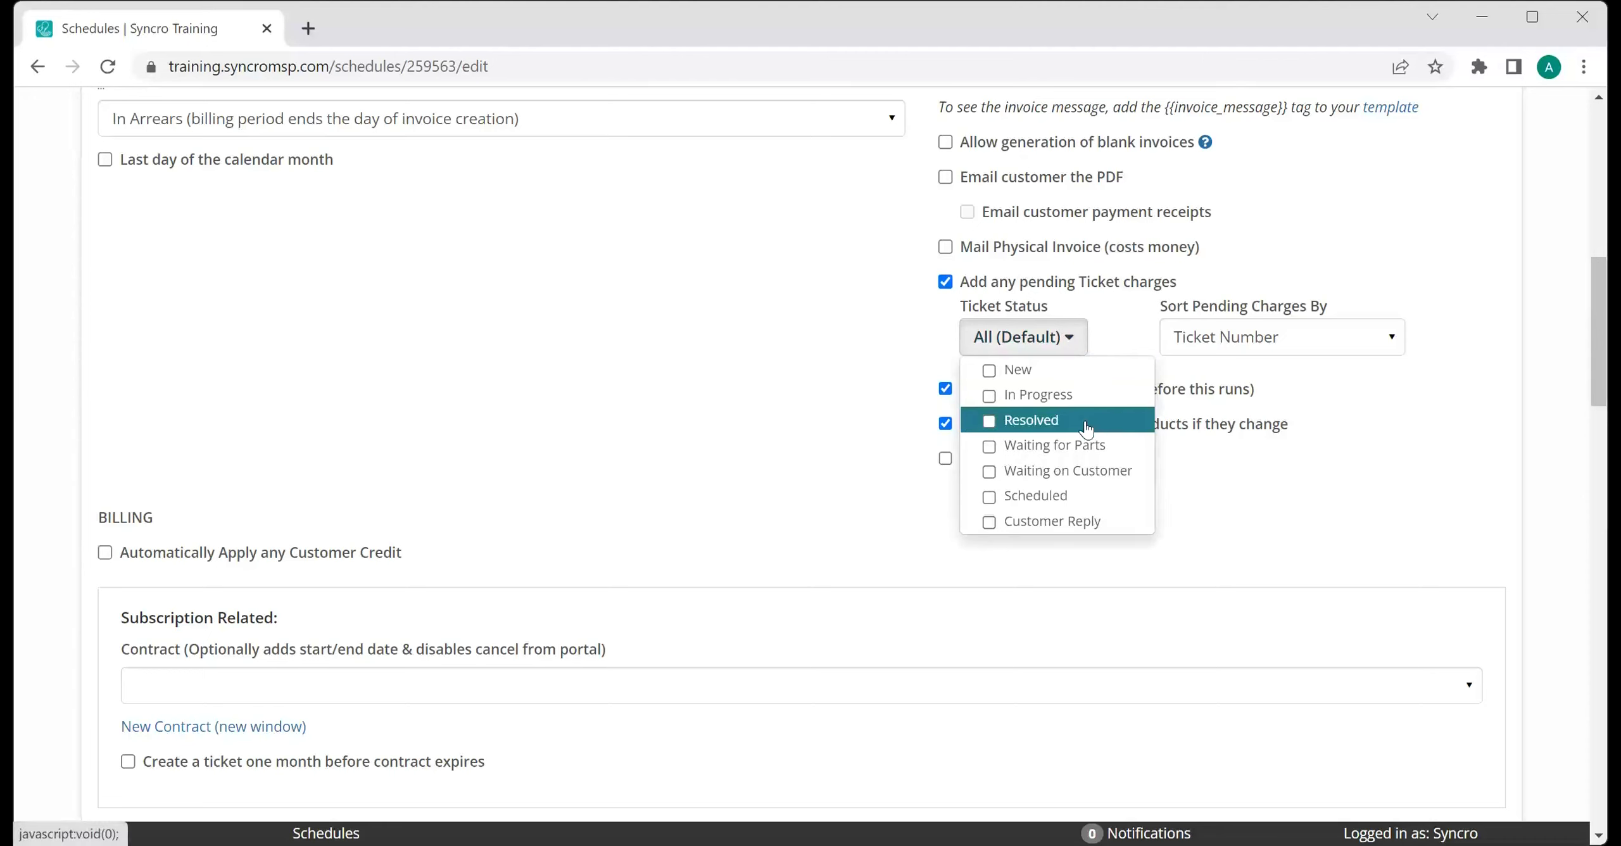
{"action": "left_click", "coordinate": [809, 406]}
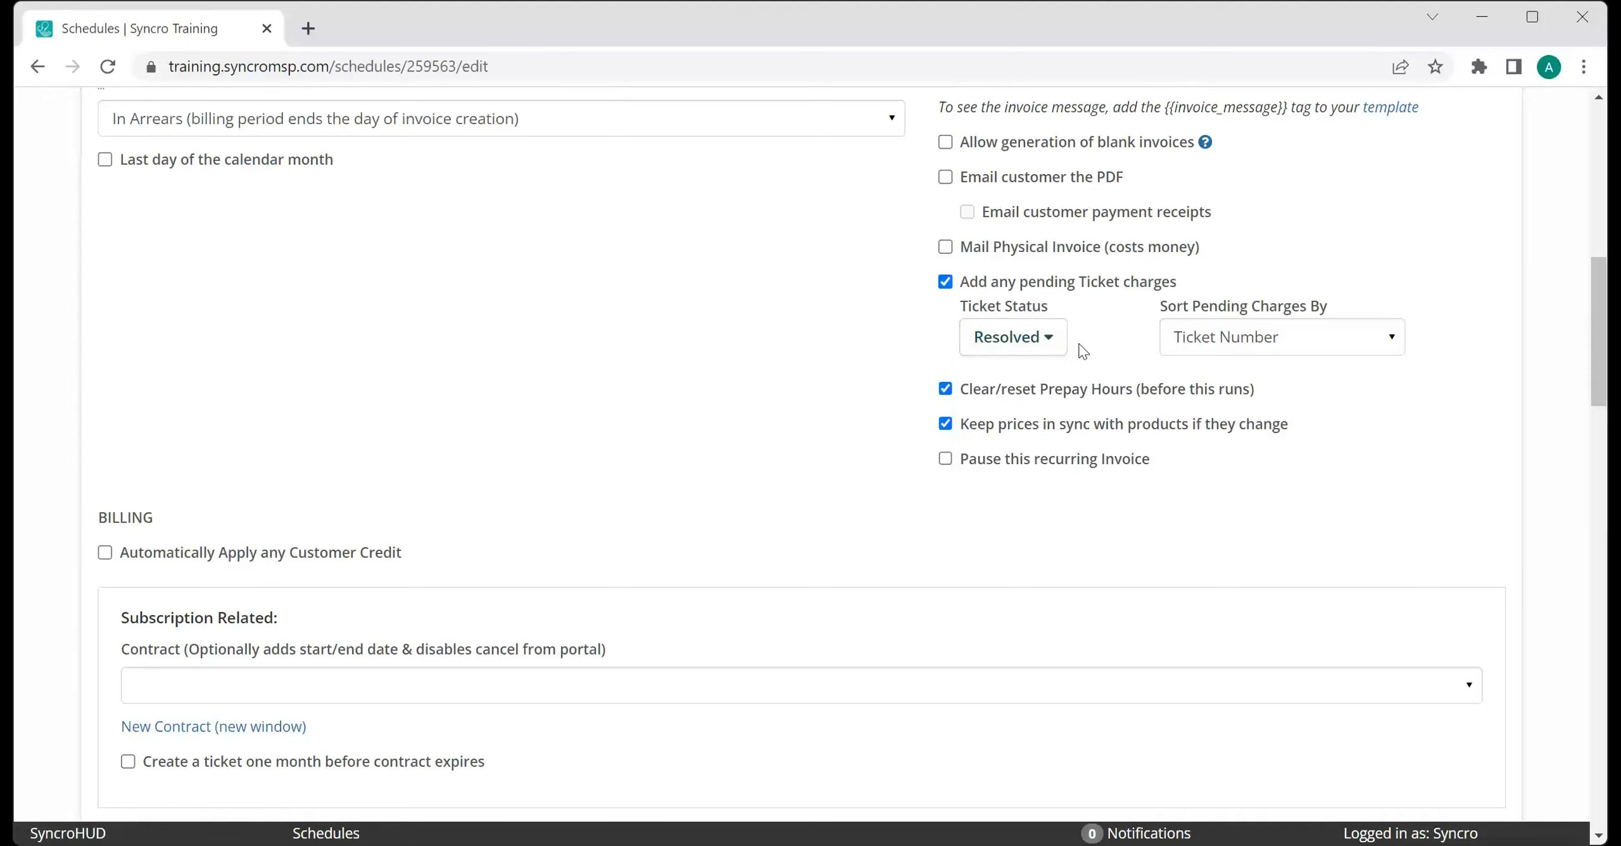
{"action": "left_click", "coordinate": [1323, 342]}
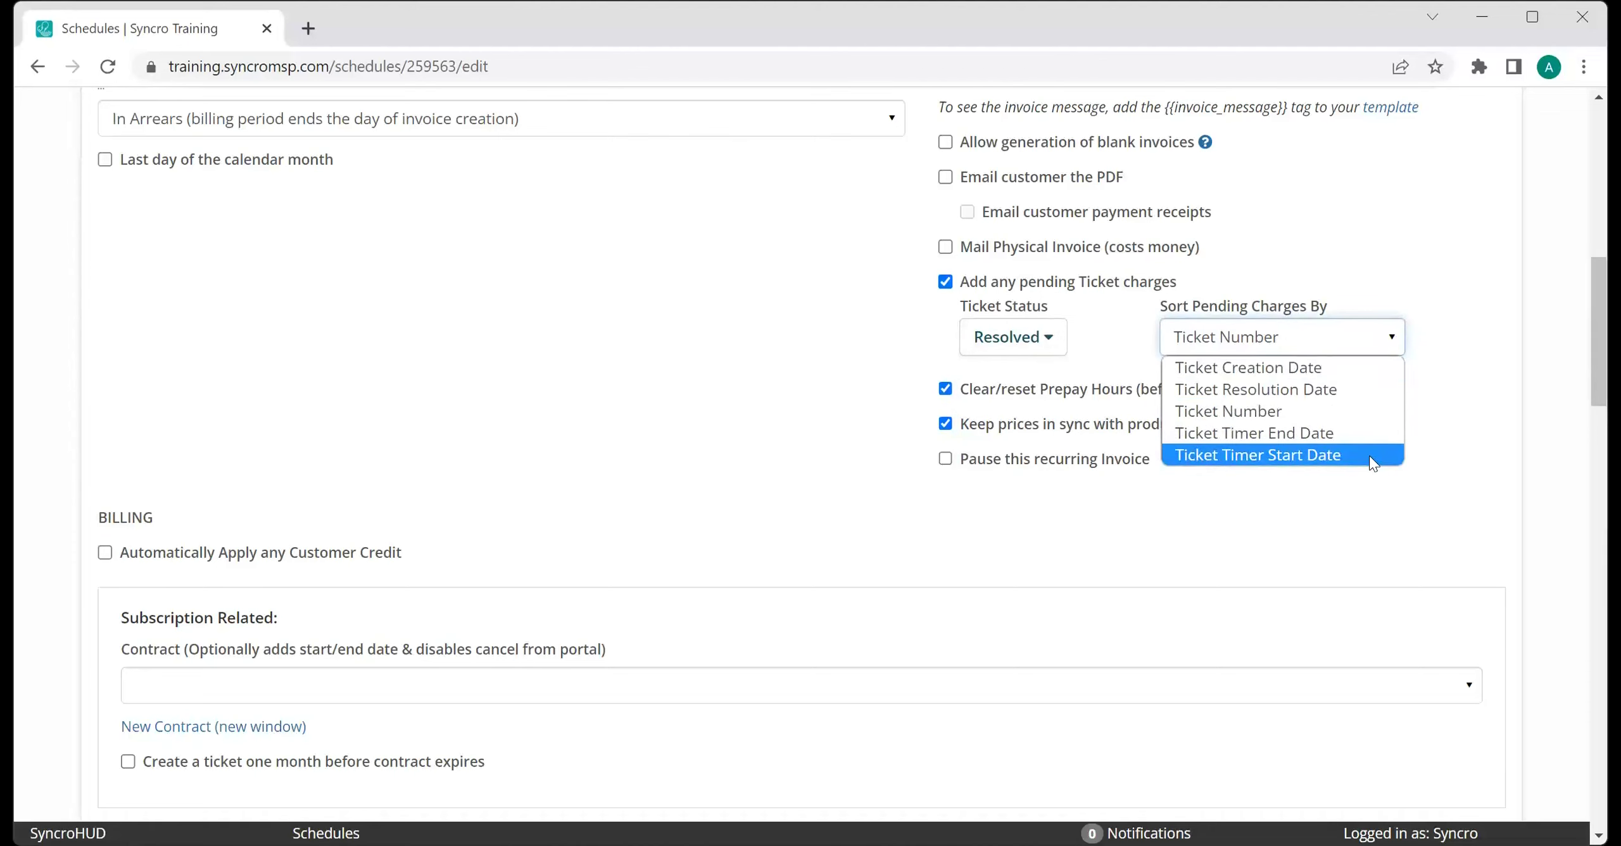
{"action": "left_click", "coordinate": [1457, 388]}
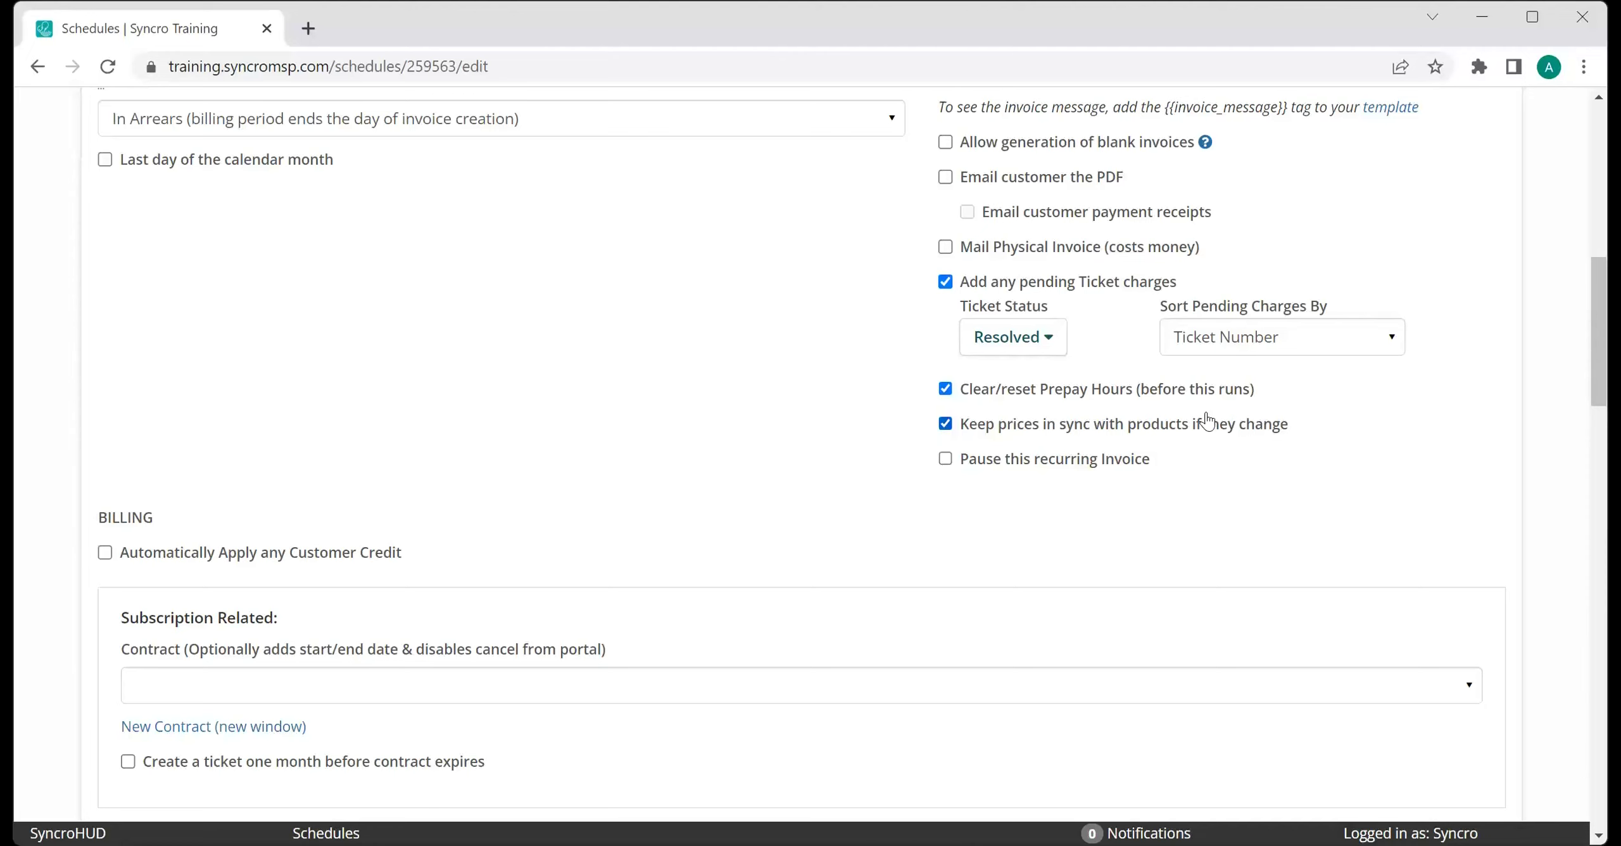
Untick Clear/reset Prepay Hours and Add any pending Ticket charges, leaving price syncing checked.
{"action": "left_click", "coordinate": [1105, 389]}
{"action": "left_click", "coordinate": [1114, 391]}
{"action": "left_click", "coordinate": [944, 388]}
{"action": "left_click", "coordinate": [947, 282]}
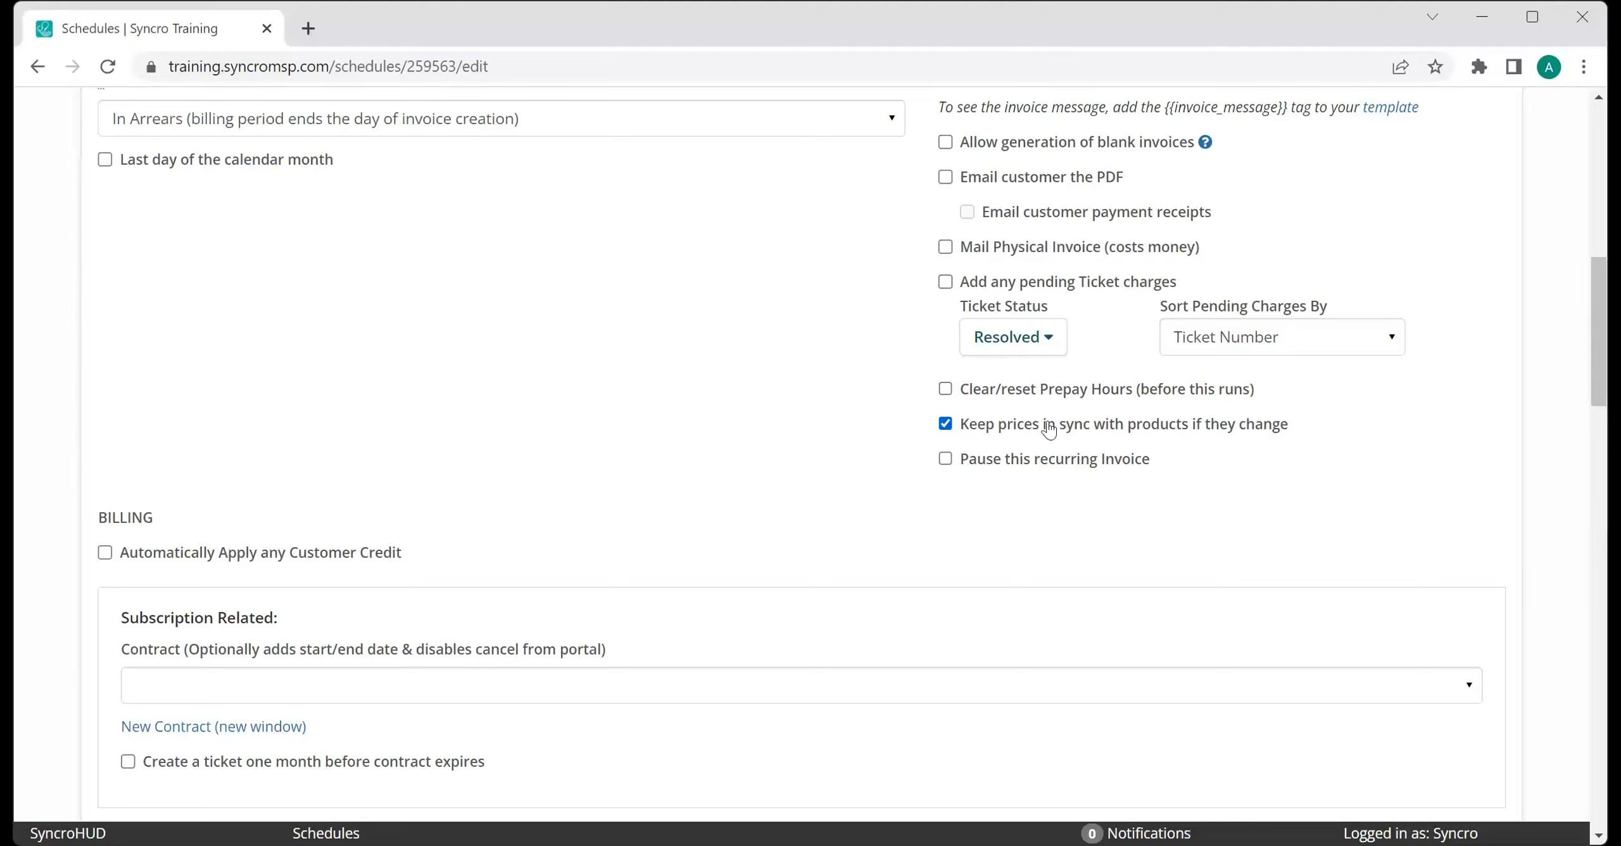